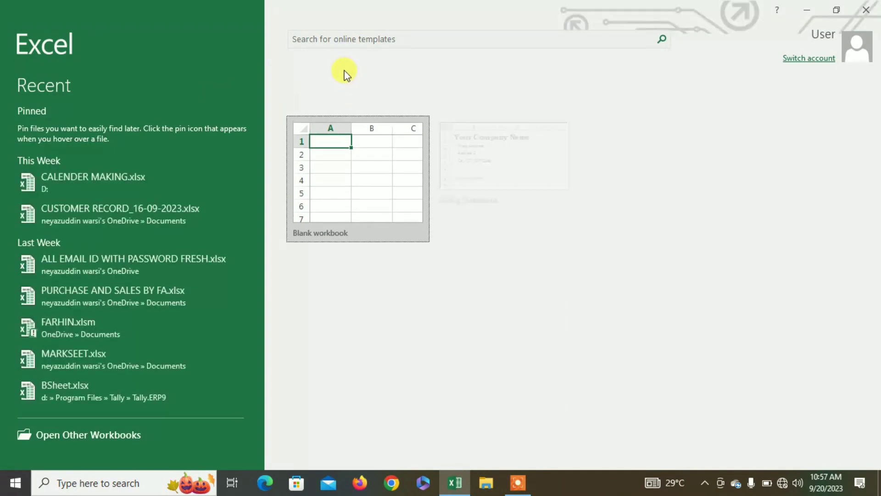
# - Create a blank workbook and select cell B2 for the first table heading
pyautogui.click(338, 171)
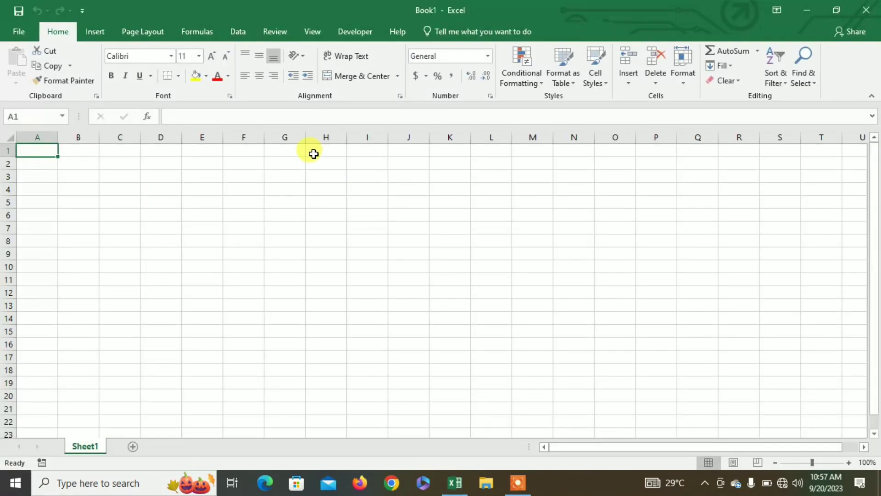
pyautogui.scroll(3, 177, 208)
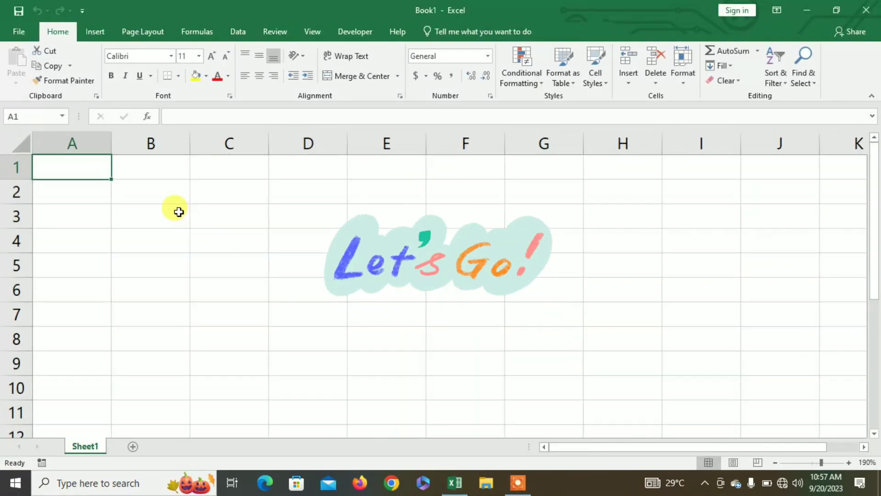
pyautogui.click(150, 189)
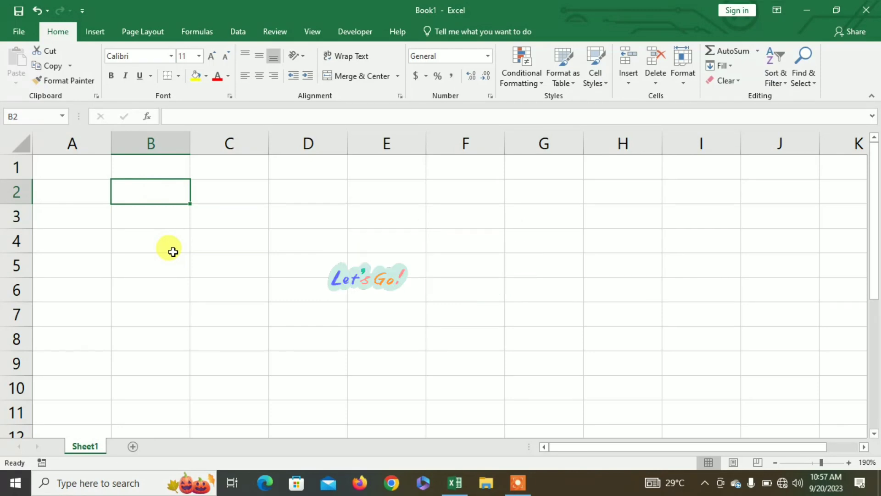
pyautogui.write('name')
pyautogui.press('BackSpace')
pyautogui.press('BackSpace')
pyautogui.press('BackSpace')
pyautogui.press('BackSpace')
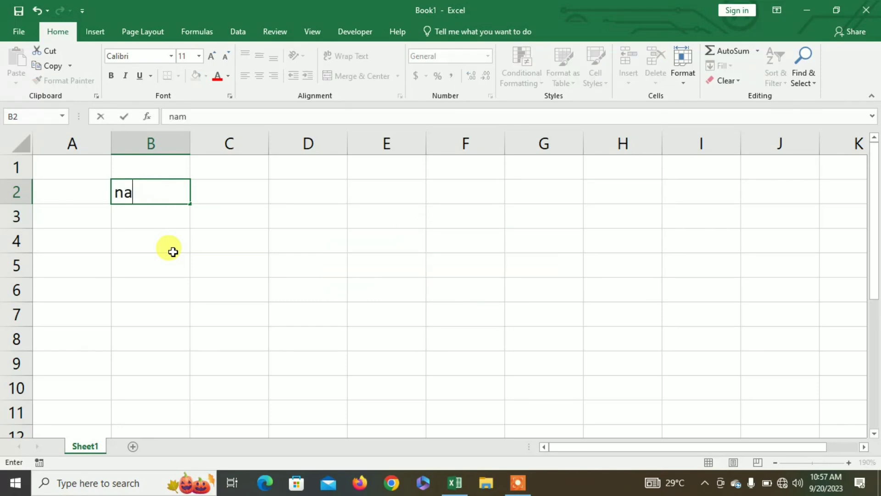
# - Enter the heading NAME OF ACCOUNT HOLDER in cell B2
pyautogui.write('NAM')
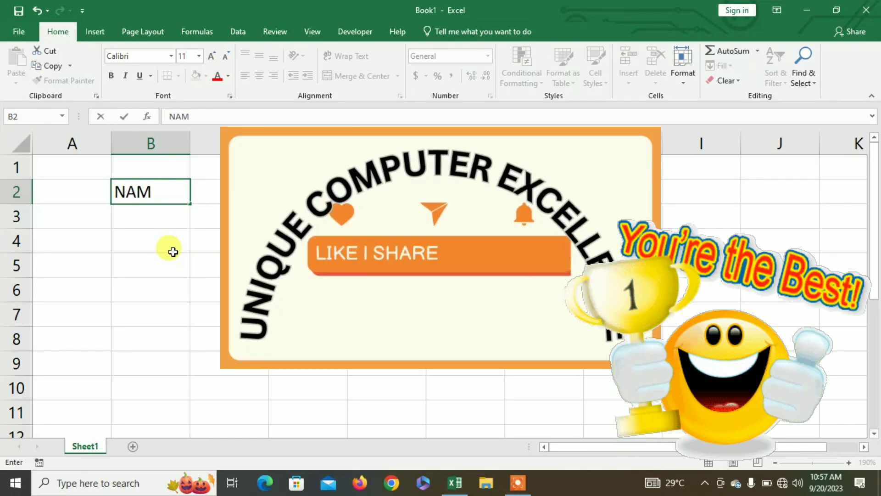
pyautogui.write('E OF AS')
pyautogui.press('BackSpace')
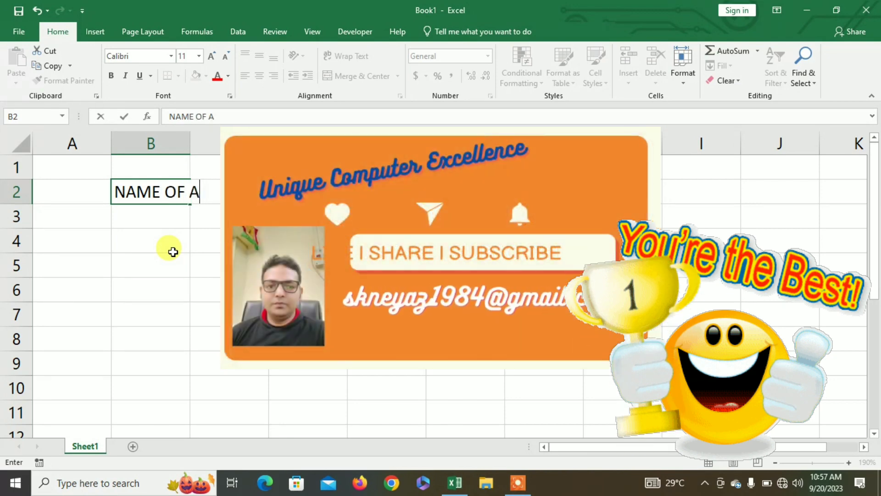
pyautogui.write('CCONT')
pyautogui.press('BackSpace')
pyautogui.press('BackSpace')
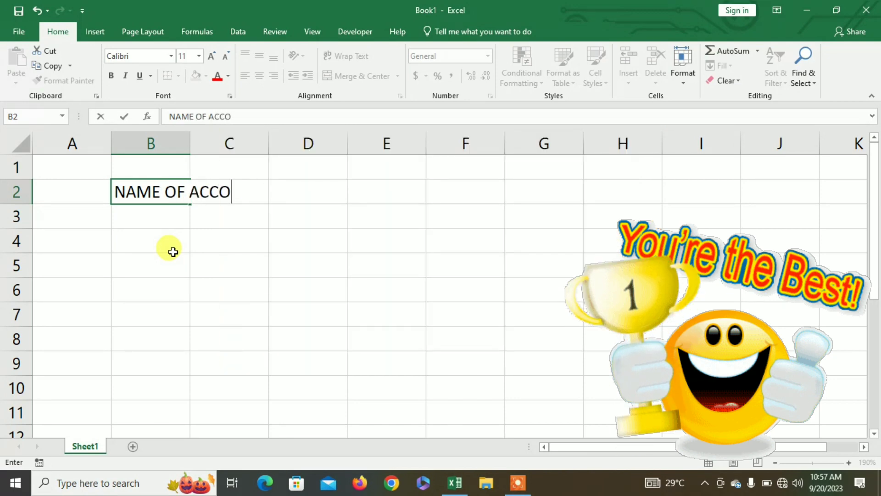
pyautogui.write('UNT')
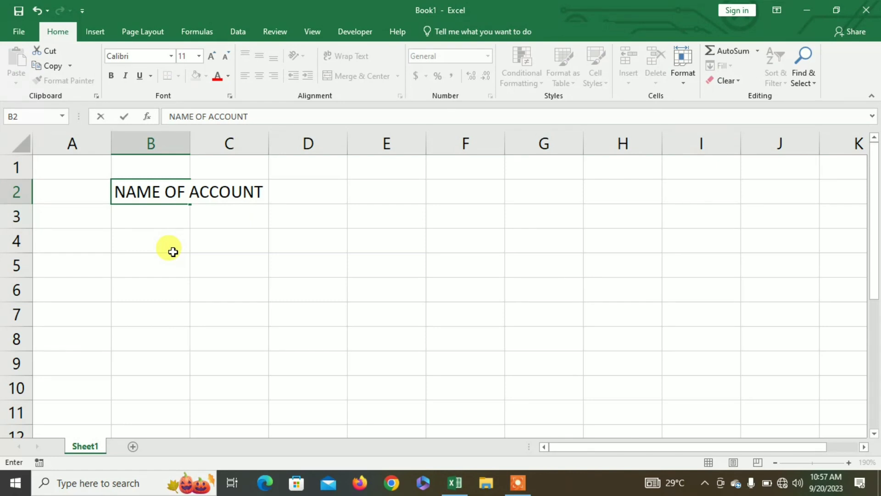
pyautogui.write(' HOLDER')
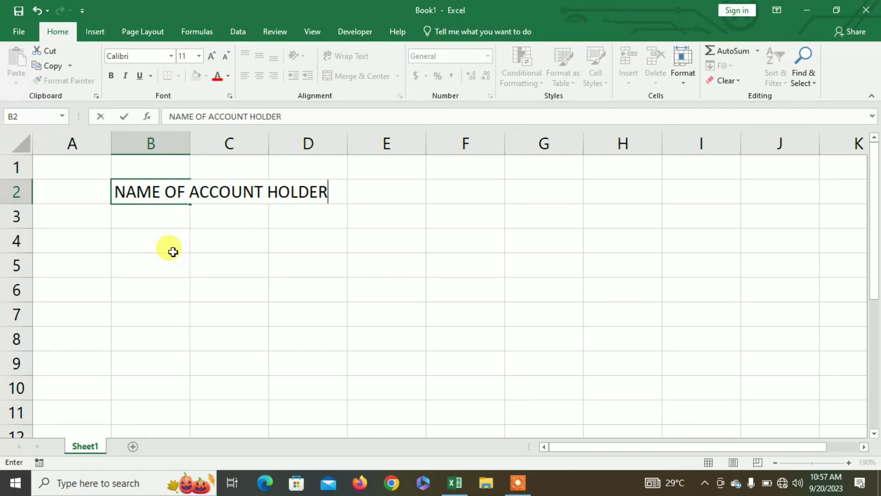
# - Add the headings ANNUAL INCOME, INCOME TAX and STATUS in cells C2, D2 and E2
pyautogui.press('Tab')
pyautogui.write('ANNUA')
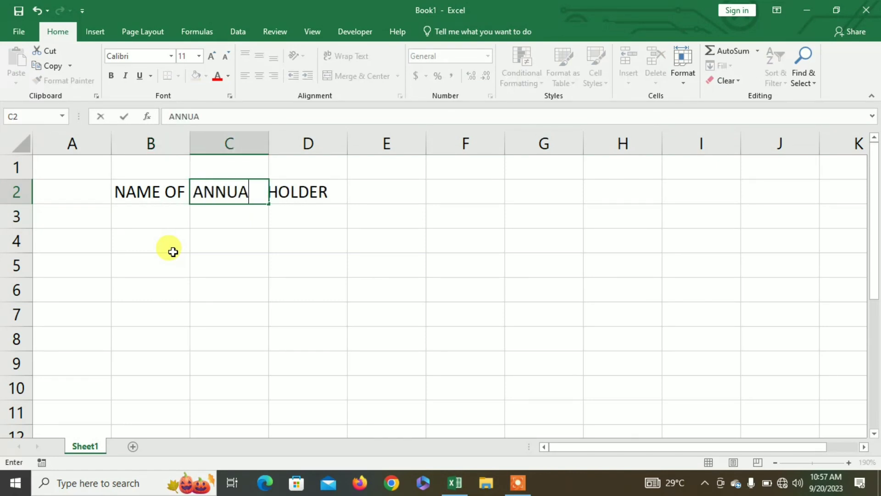
pyautogui.write('L INCOME')
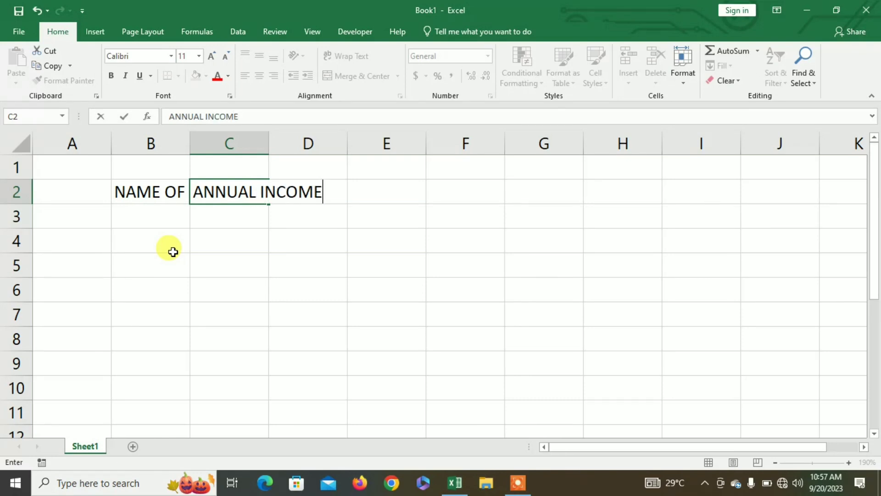
pyautogui.press('Tab')
pyautogui.write('INCO')
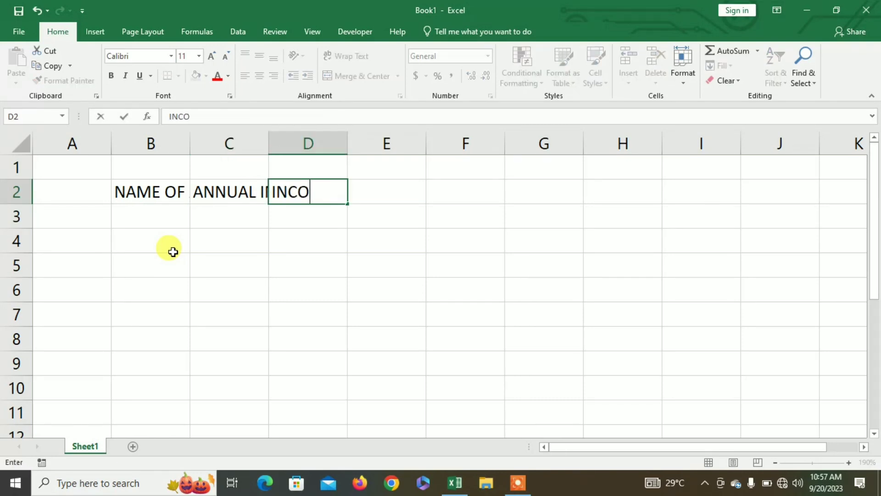
pyautogui.write('ME TA')
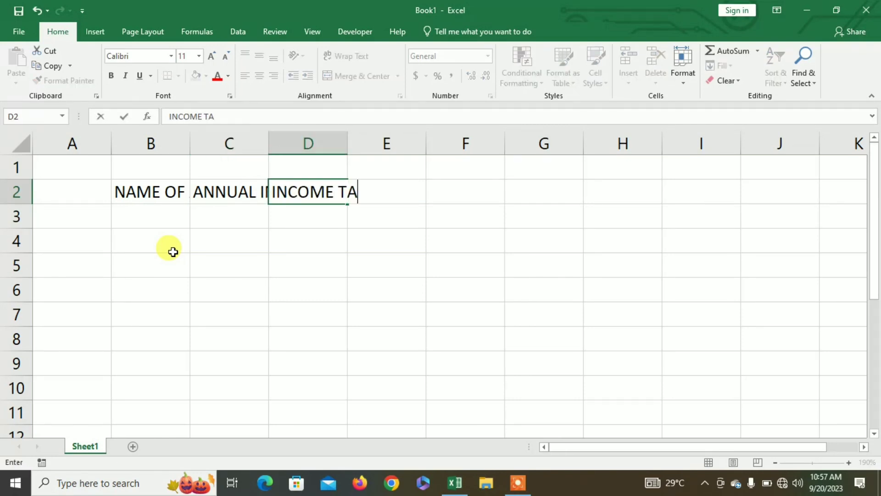
pyautogui.write('X')
pyautogui.press('Tab')
pyautogui.write('STATUS')
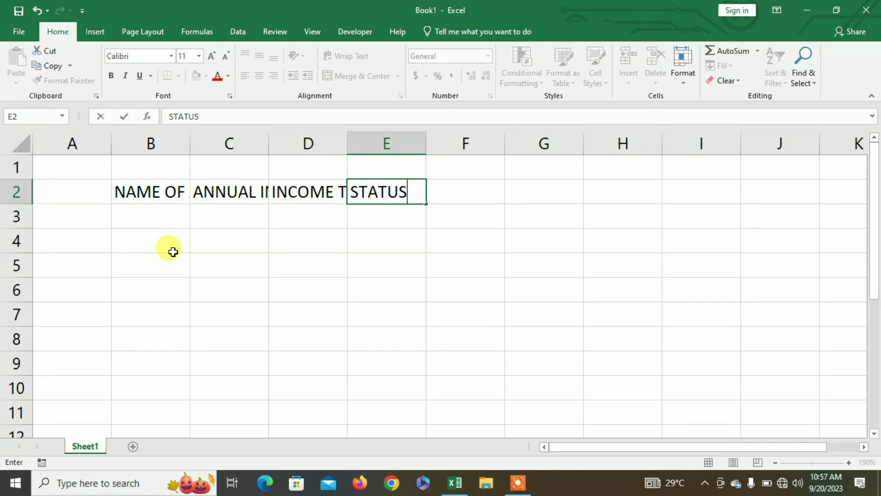
pyautogui.click(389, 269)
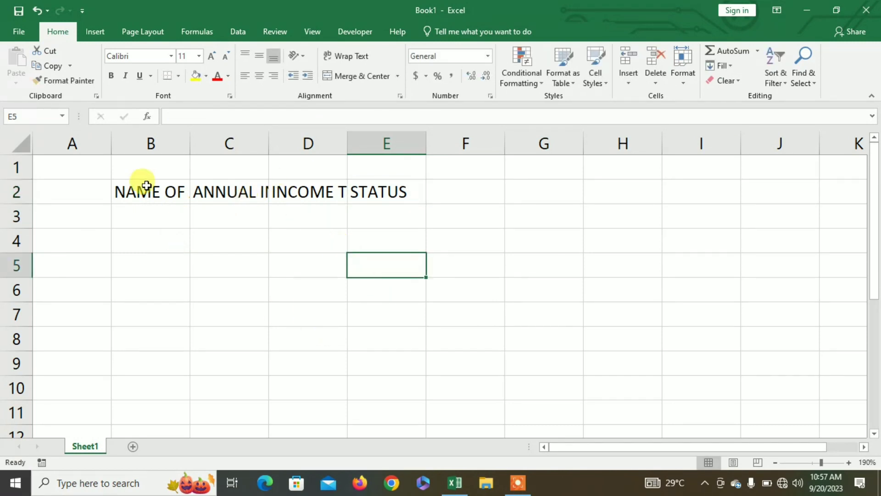
# - AutoFit the column widths of the heading cells B2 to E2
pyautogui.moveTo(146, 185); pyautogui.dragTo(406, 196)
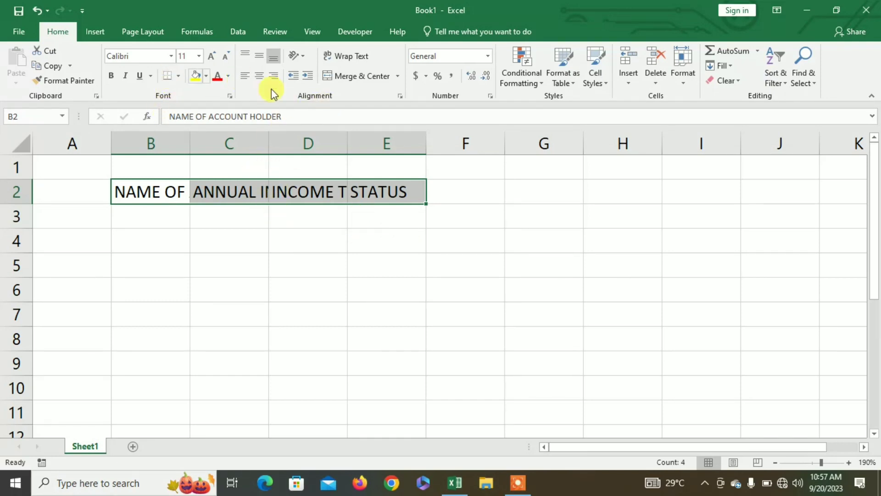
pyautogui.click(681, 78)
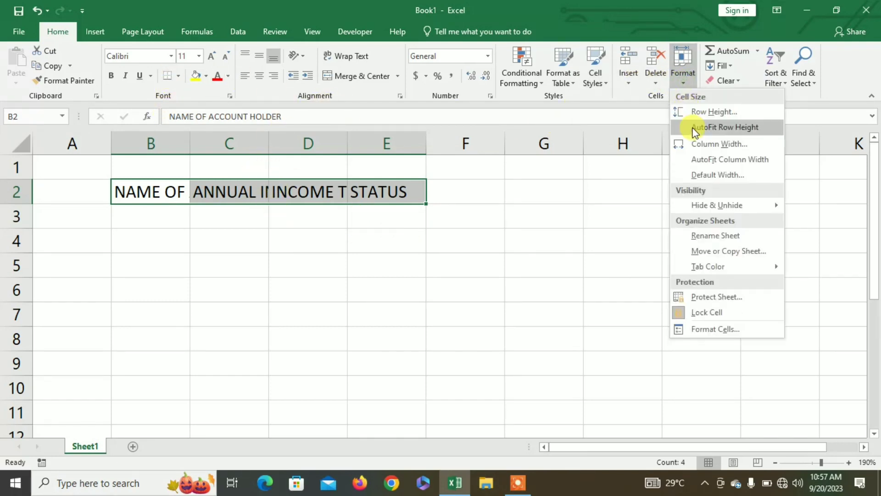
pyautogui.click(691, 159)
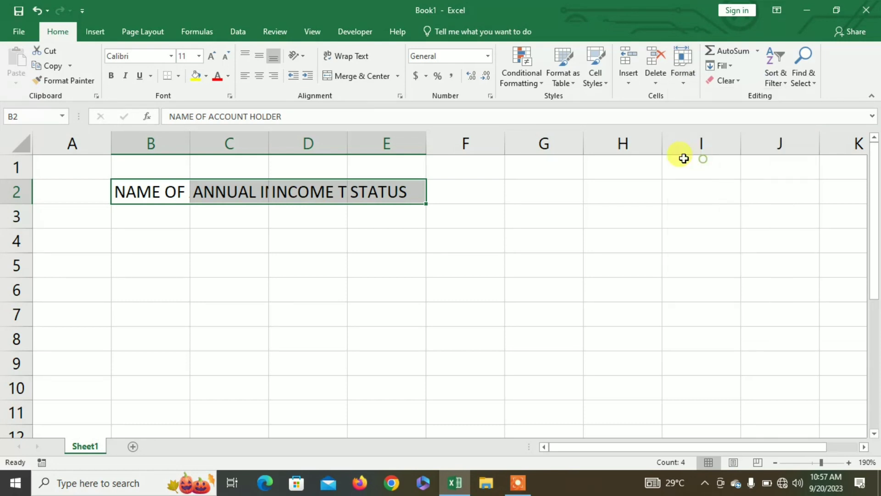
# - Fill the account holder column from B3 to B9 with XX, SS, DD, FF, GG, HH and WW
pyautogui.click(216, 217)
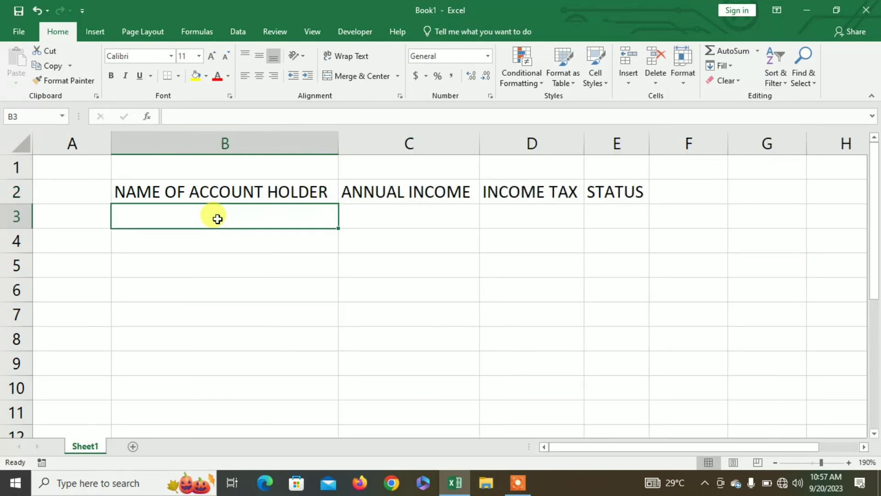
pyautogui.write('XX')
pyautogui.press('Return')
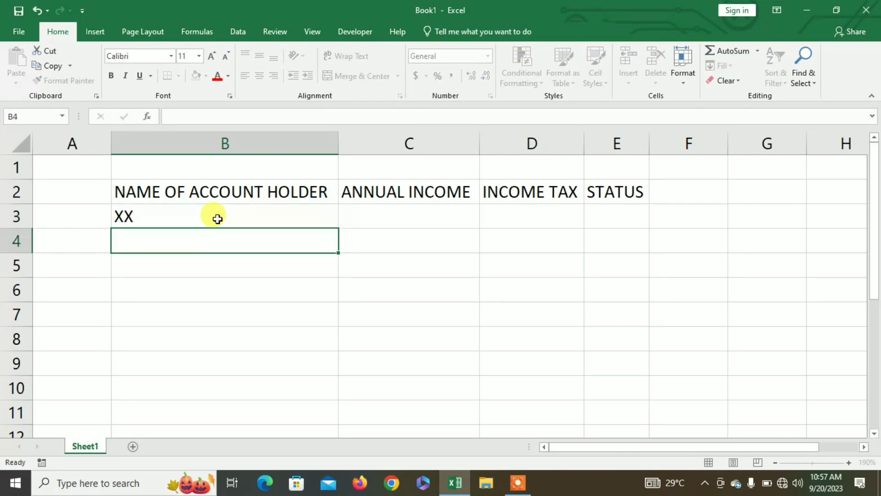
pyautogui.write('SS')
pyautogui.press('Return')
pyautogui.write('DD')
pyautogui.press('Return')
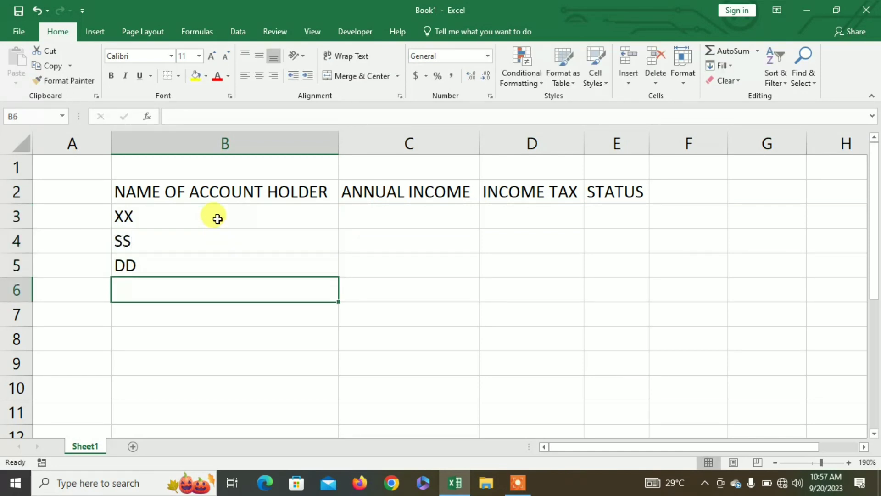
pyautogui.write('FF')
pyautogui.press('Return')
pyautogui.write('GG HH')
pyautogui.press('Return')
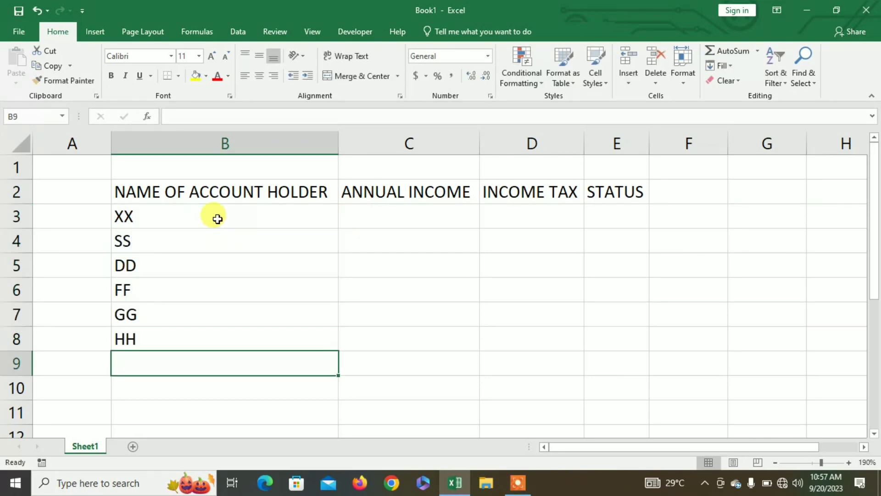
pyautogui.write('WW')
pyautogui.press('Right')
# - Enter the annual incomes 180000, 350000 and 160000 for XX, SS and DD in cells C3 to C5
pyautogui.press('Up')
pyautogui.press('Up')
pyautogui.press('Up')
pyautogui.press('Up')
pyautogui.press('Up')
pyautogui.press('Up')
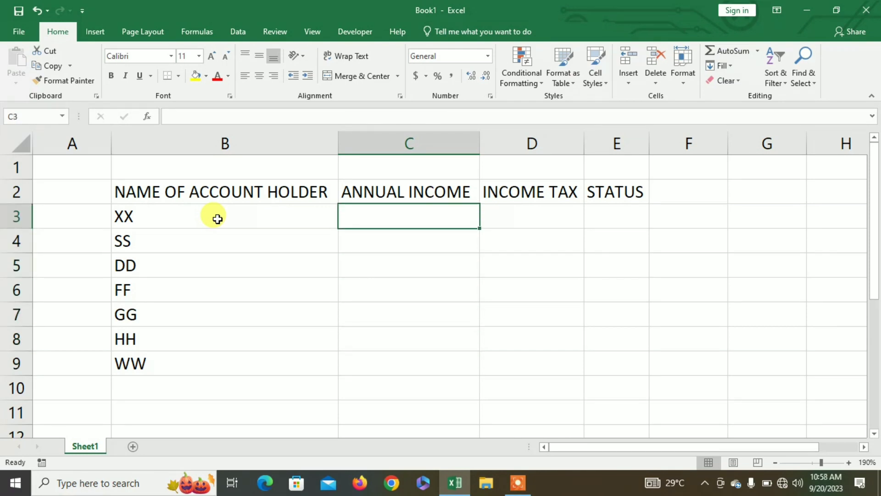
pyautogui.write('180000')
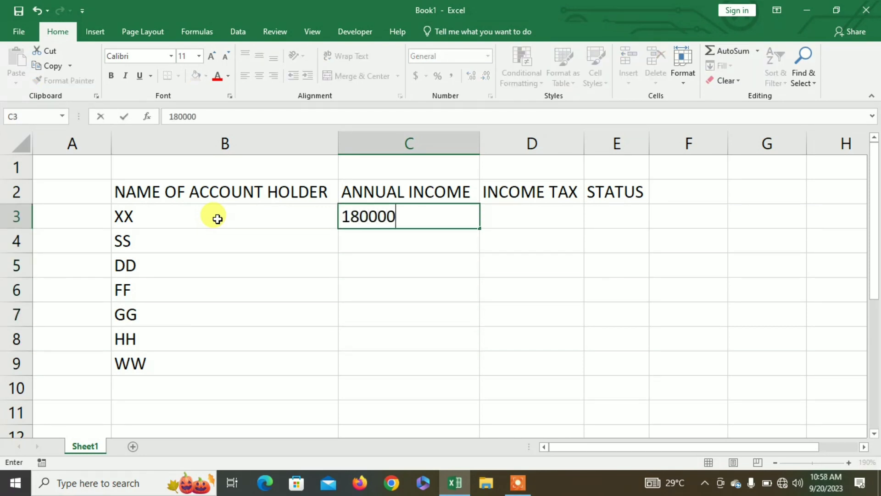
pyautogui.press('Return')
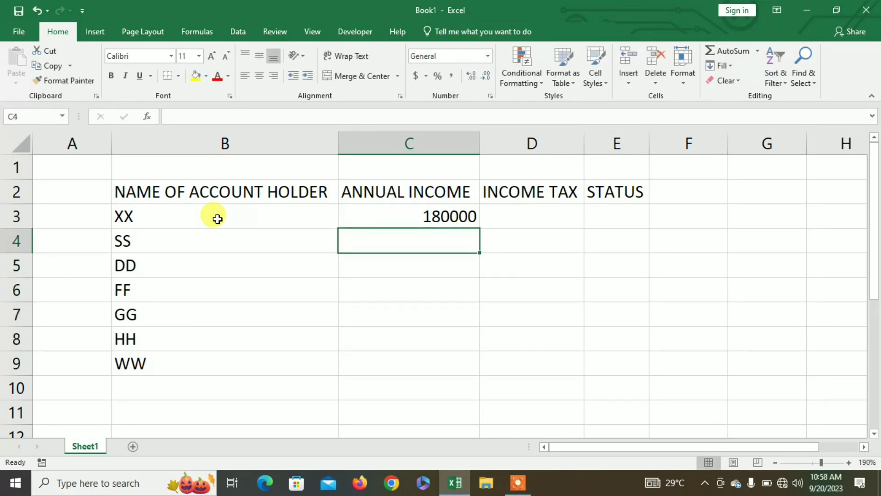
pyautogui.write('350000')
pyautogui.press('Return')
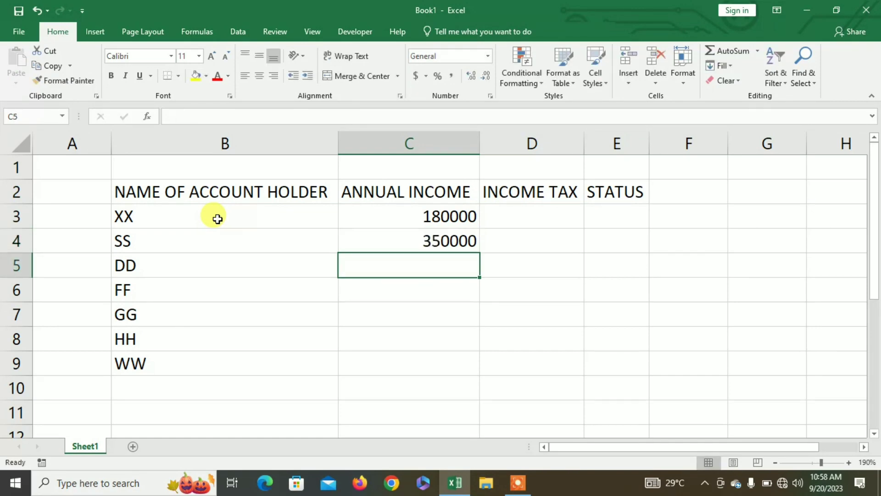
pyautogui.write('16000')
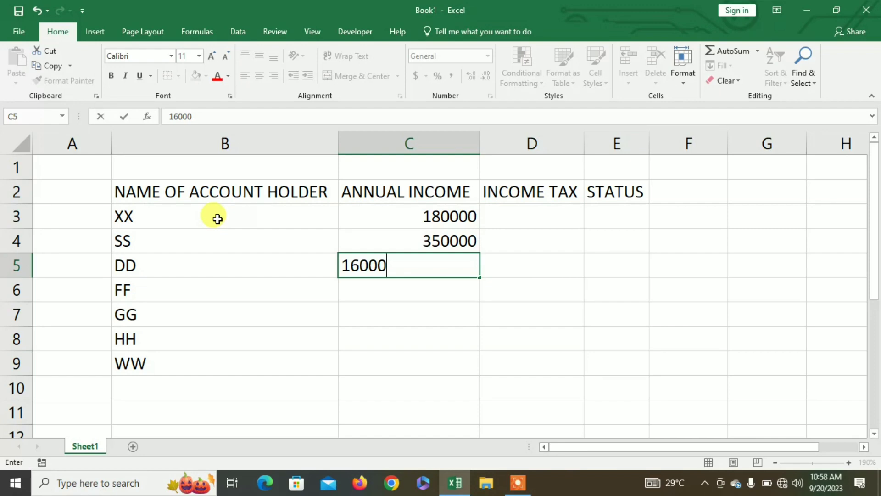
pyautogui.write('0')
pyautogui.press('Return')
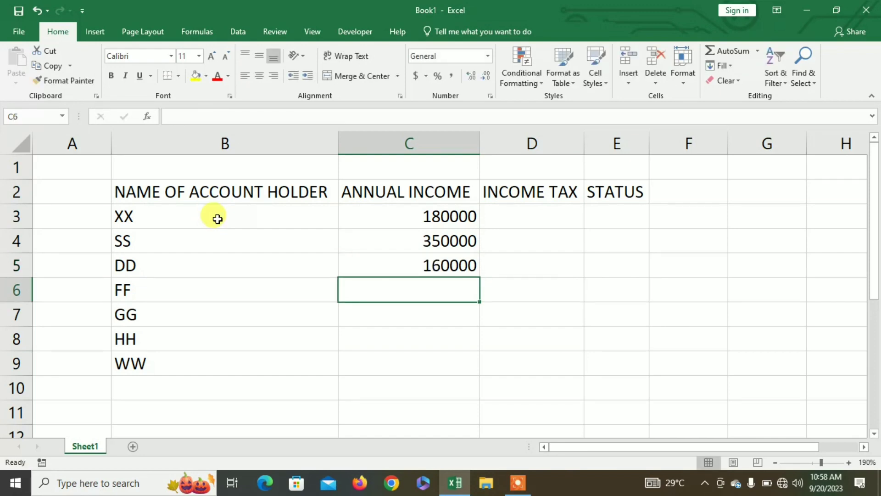
# - Enter the annual incomes 750000, 100000, 250000 and 130000 for FF, GG, HH and WW in cells C6 to C9
pyautogui.write('750000')
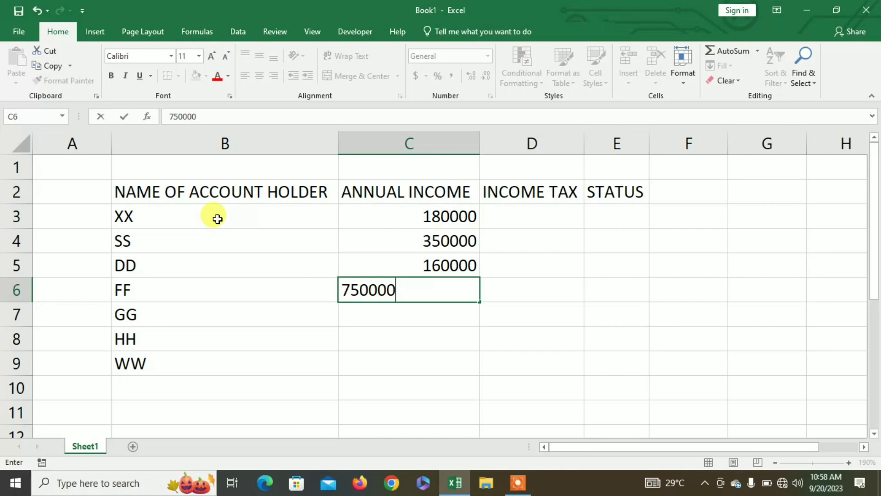
pyautogui.press('Return')
pyautogui.write('1')
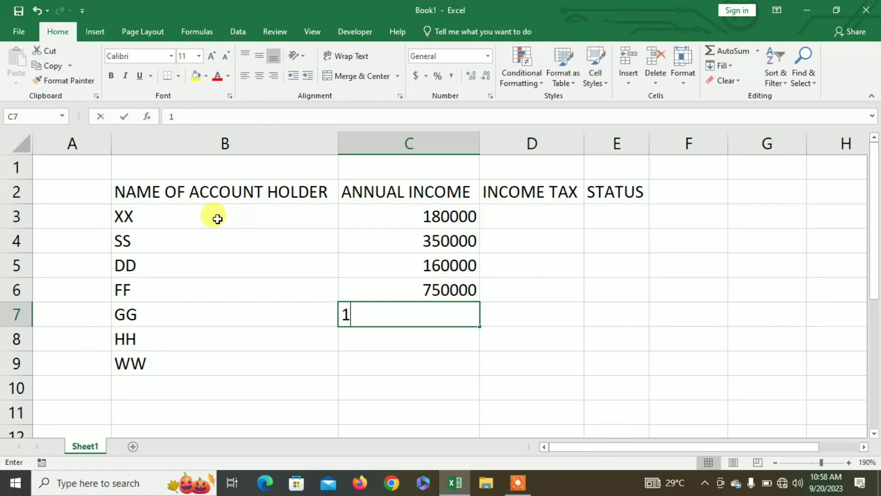
pyautogui.write('00000')
pyautogui.press('Return')
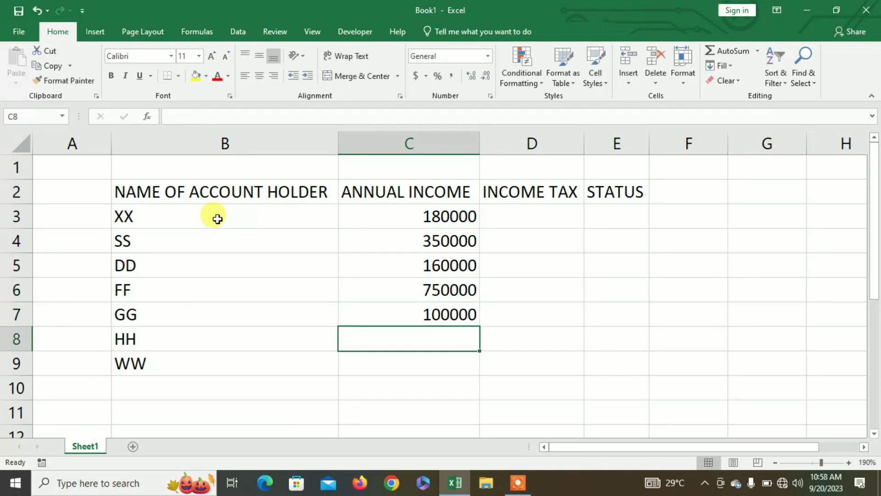
pyautogui.write('250')
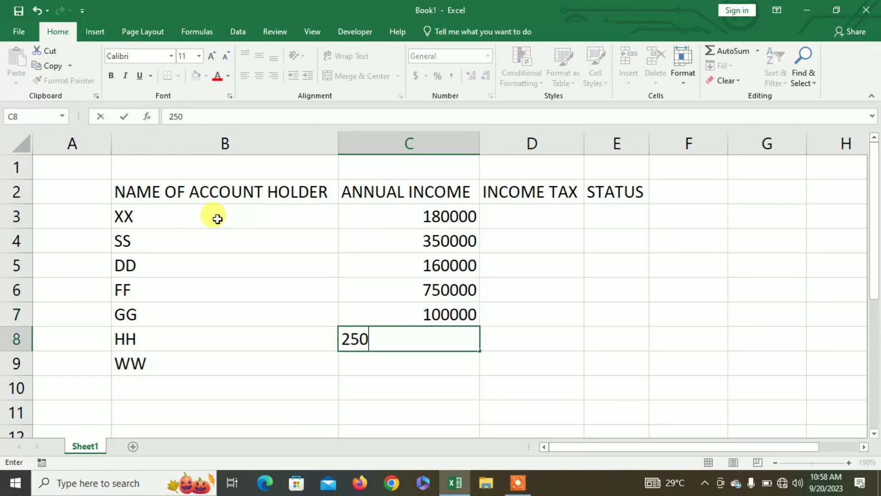
pyautogui.write('000')
pyautogui.press('Return')
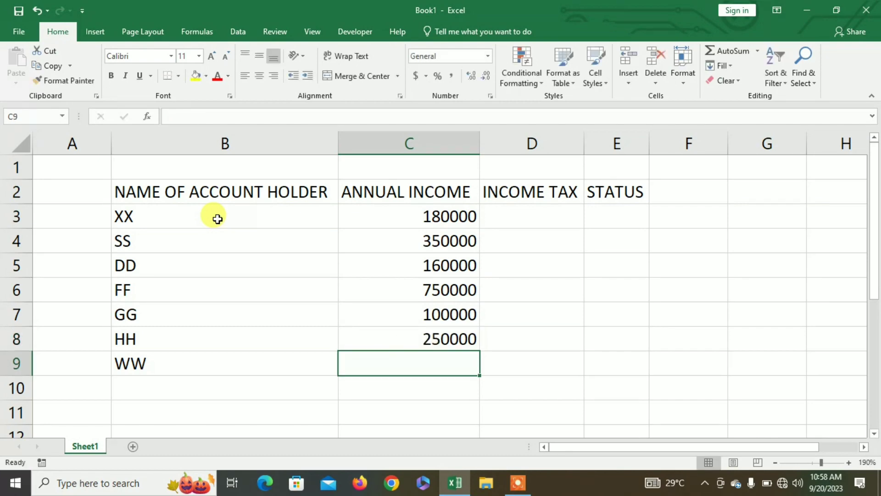
pyautogui.write('1300000')
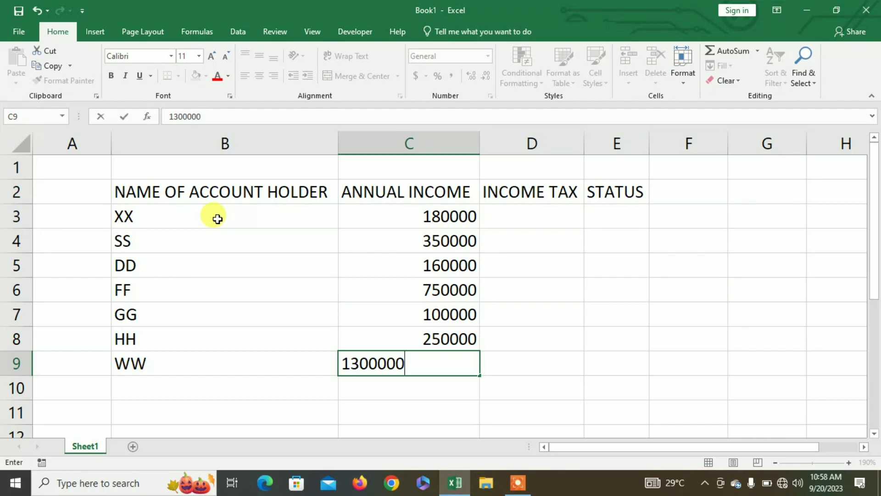
pyautogui.press('BackSpace')
pyautogui.press('Return')
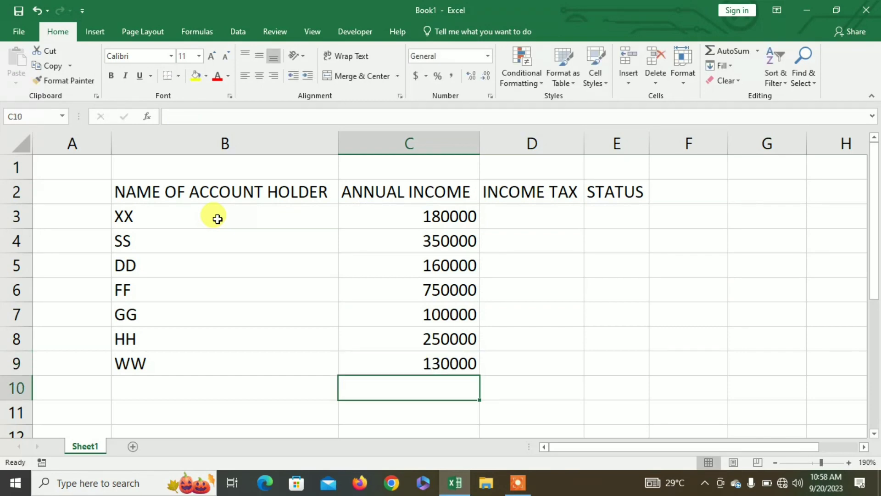
# - Widen the INCOME TAX and STATUS columns slightly, with cell D3 selected
pyautogui.click(534, 218)
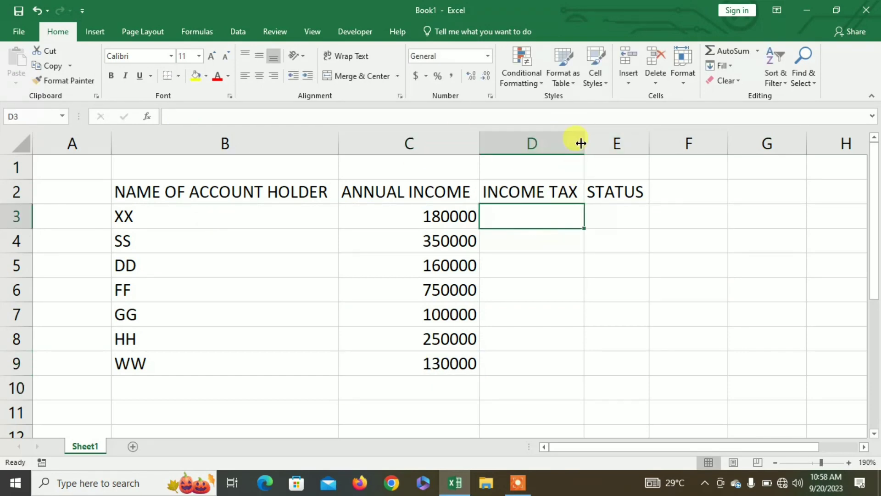
pyautogui.moveTo(580, 142); pyautogui.dragTo(599, 143)
pyautogui.moveTo(660, 145); pyautogui.dragTo(698, 143)
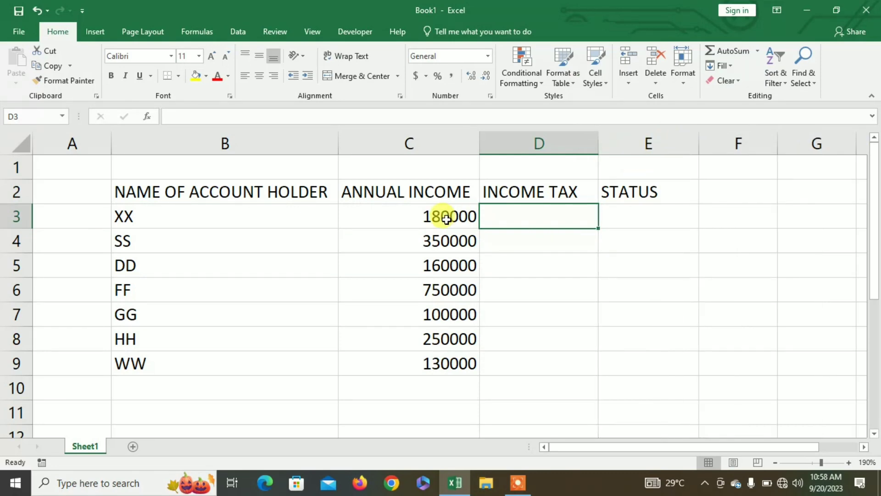
# - Start an IF formula in D3 with the logical test AND(C3>=0,C3<160000)
pyautogui.write('=IF')
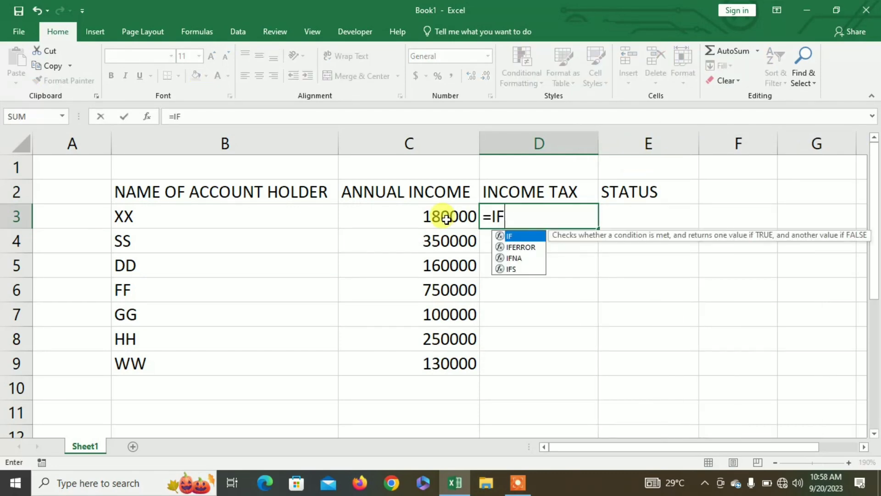
pyautogui.write('(AND')
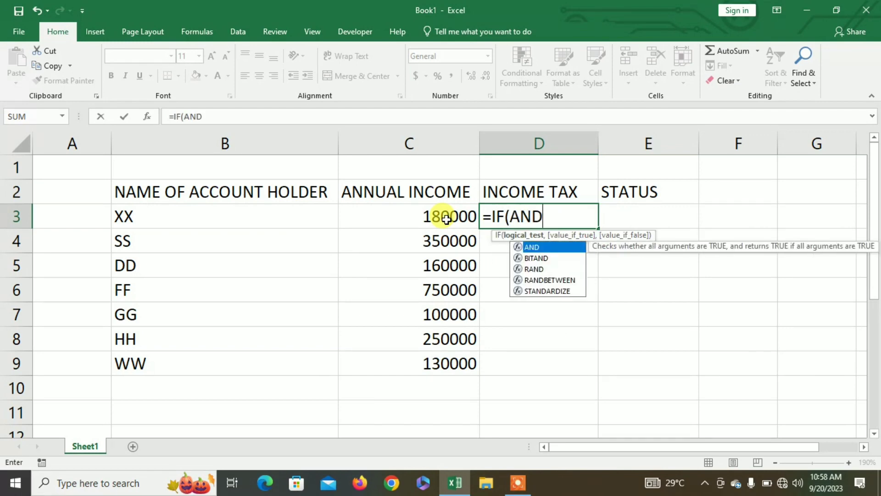
pyautogui.write('(')
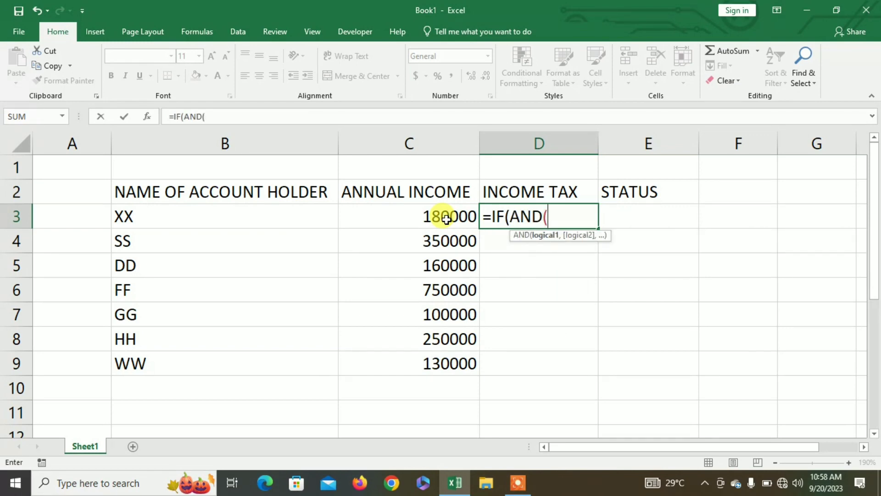
pyautogui.click(446, 219)
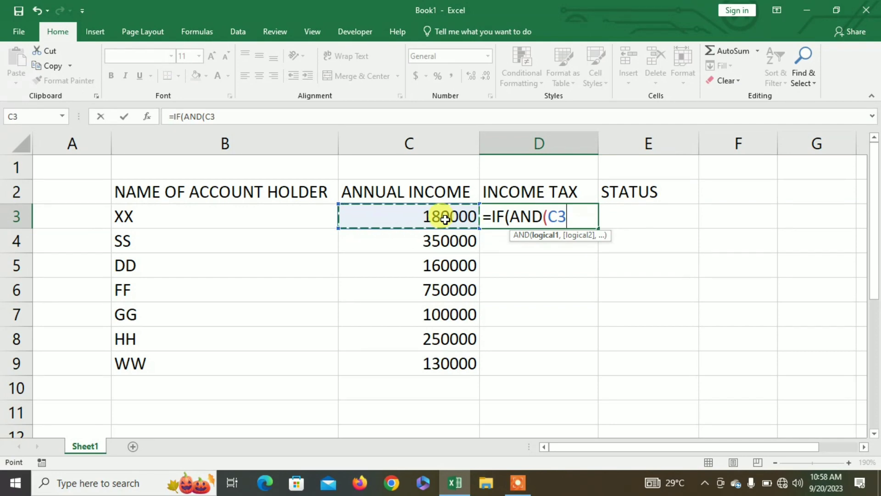
pyautogui.write('>=0')
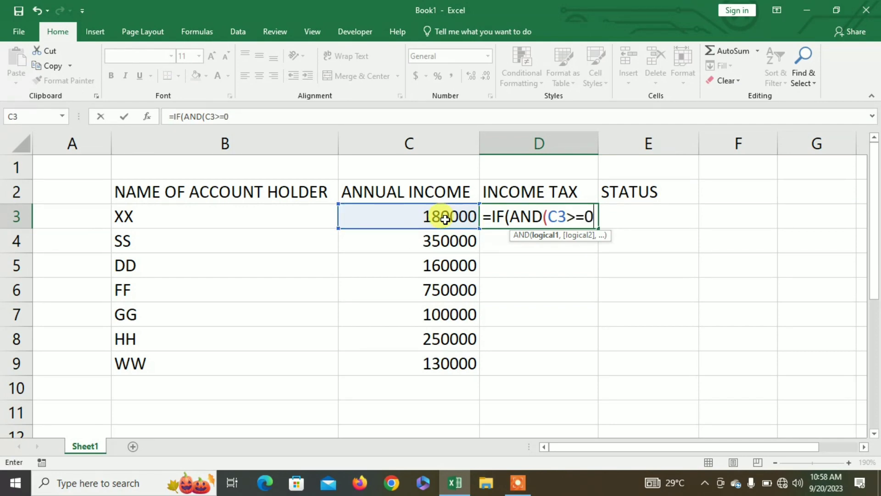
pyautogui.write(',')
pyautogui.click(445, 219)
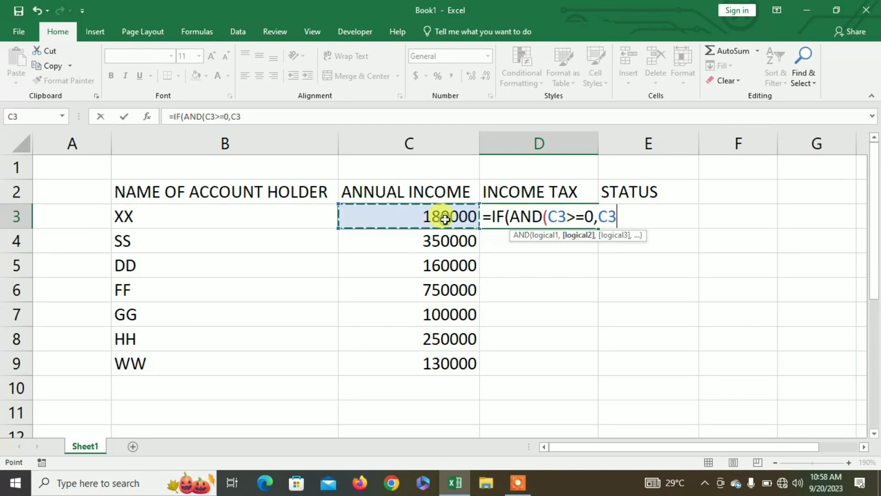
pyautogui.write('<160000')
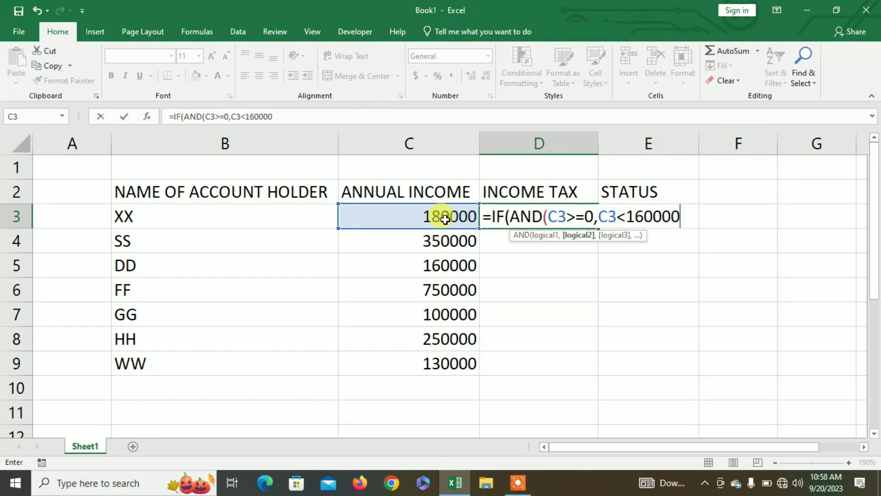
pyautogui.write(')')
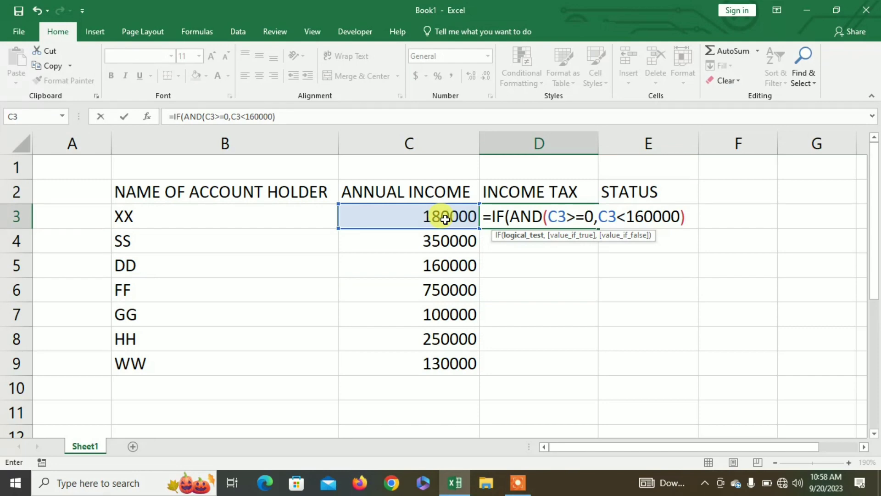
# - Make the D3 formula return C3*0% when its first income test is true
pyautogui.write(',')
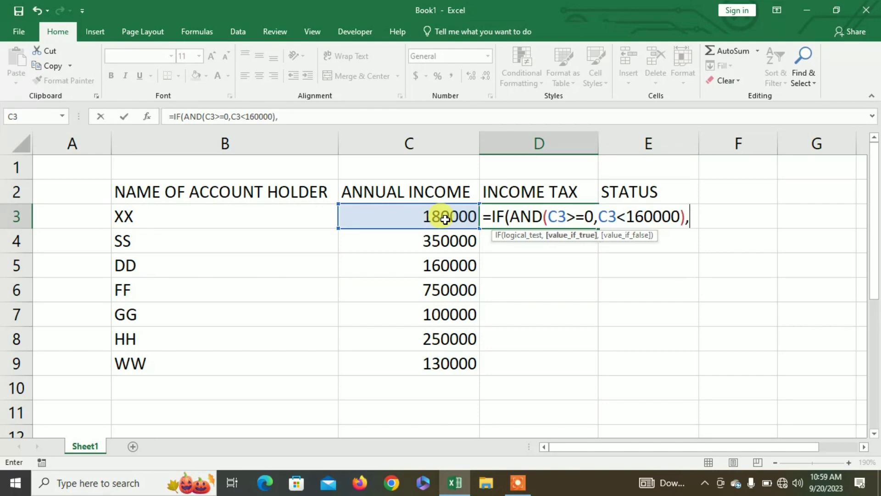
pyautogui.click(415, 219)
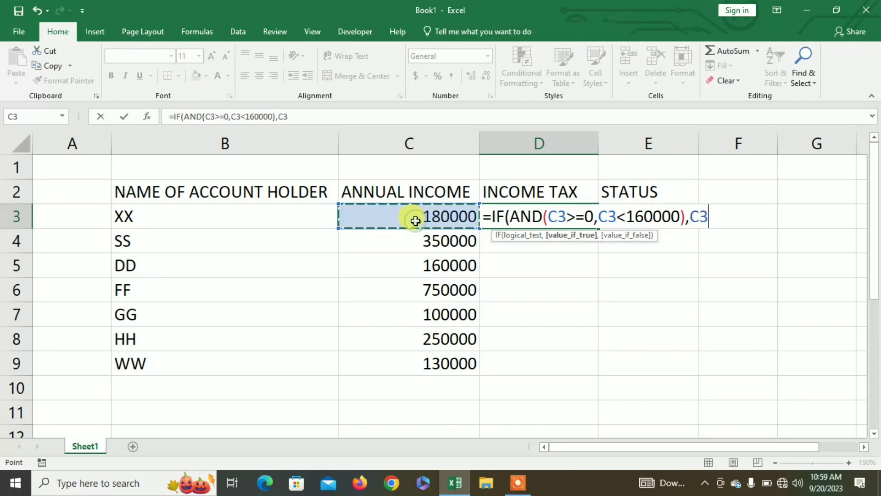
pyautogui.write('*0')
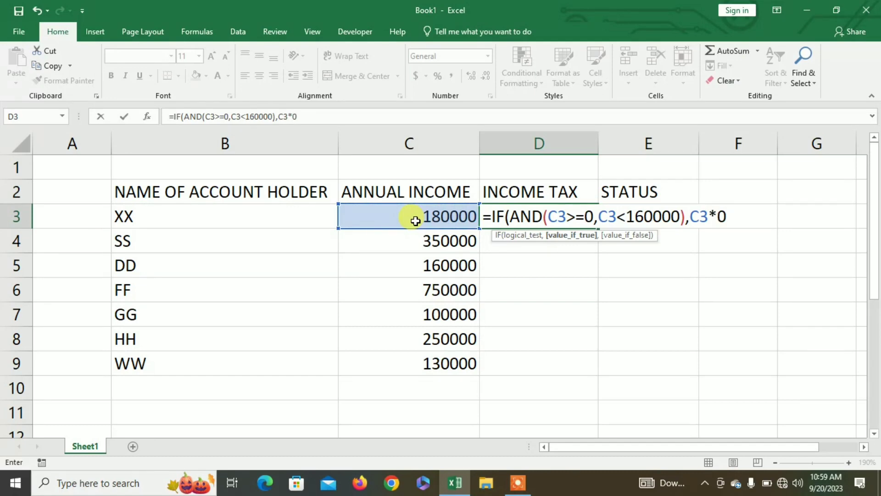
pyautogui.write('%')
# - Nest a second IF in the D3 formula with the test AND(C3>=160000,C3<350000) returning C3*10%
pyautogui.write(',IF(')
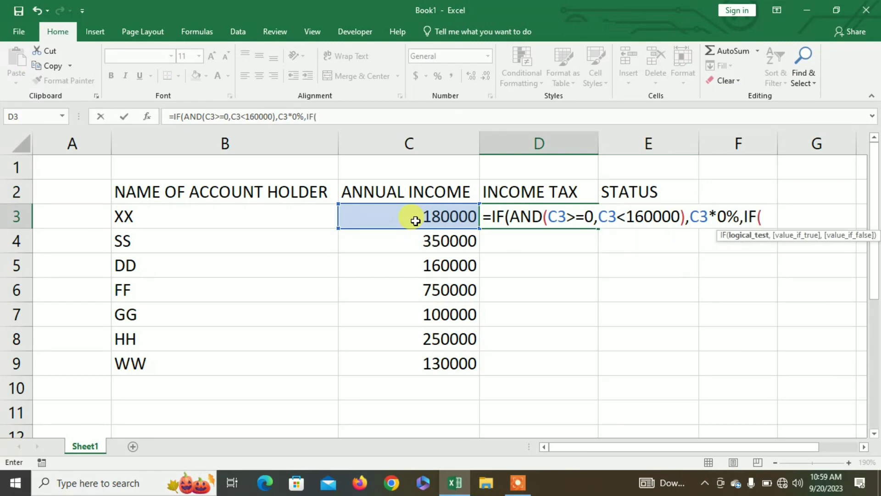
pyautogui.write('AND')
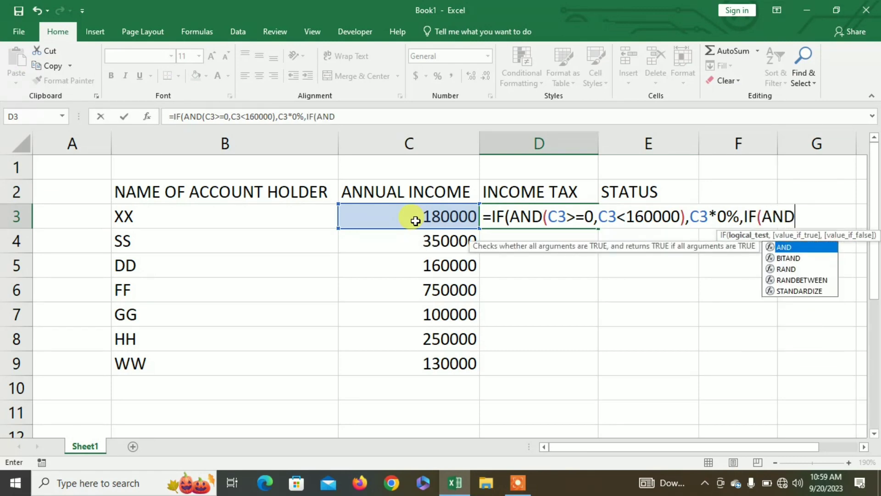
pyautogui.write('(')
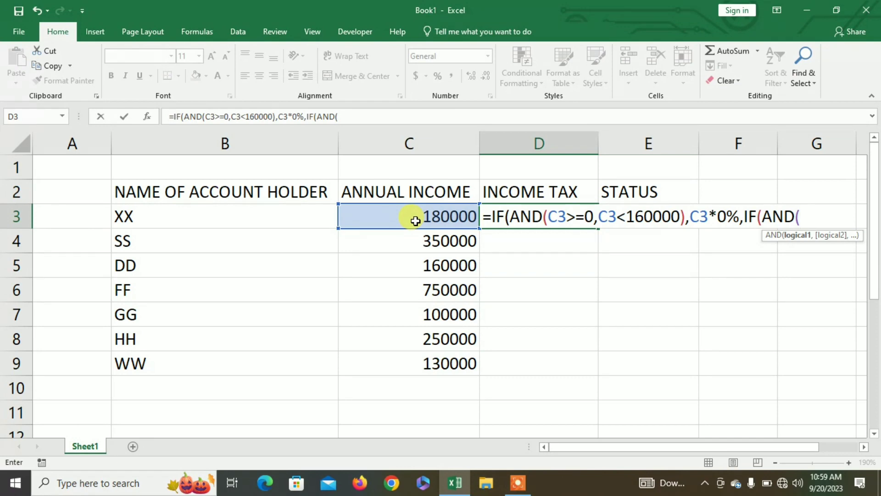
pyautogui.click(415, 221)
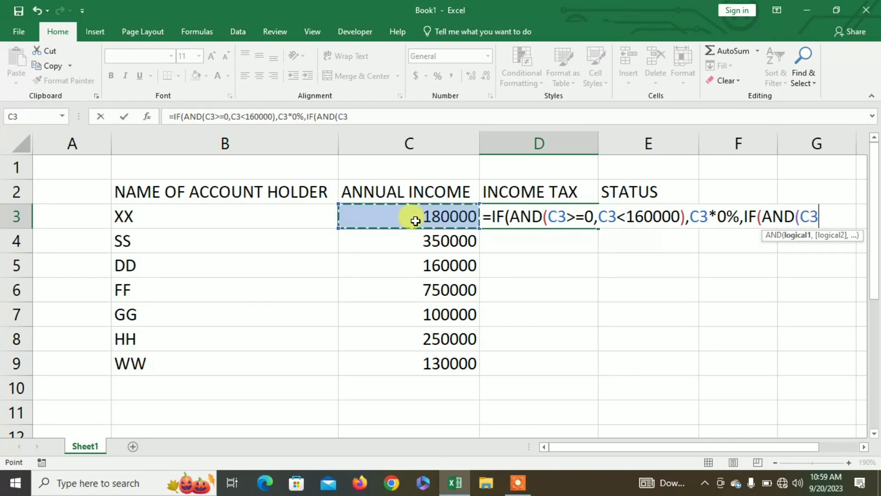
pyautogui.write('>=160000,')
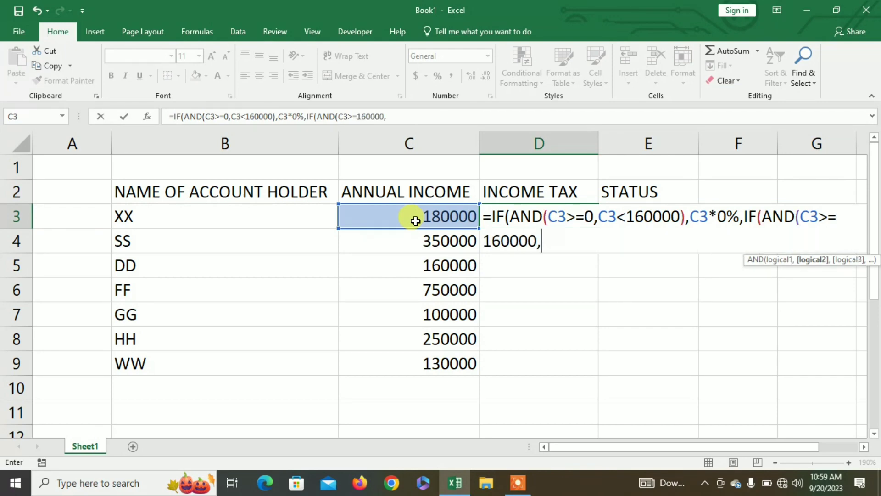
pyautogui.click(415, 221)
pyautogui.write('<')
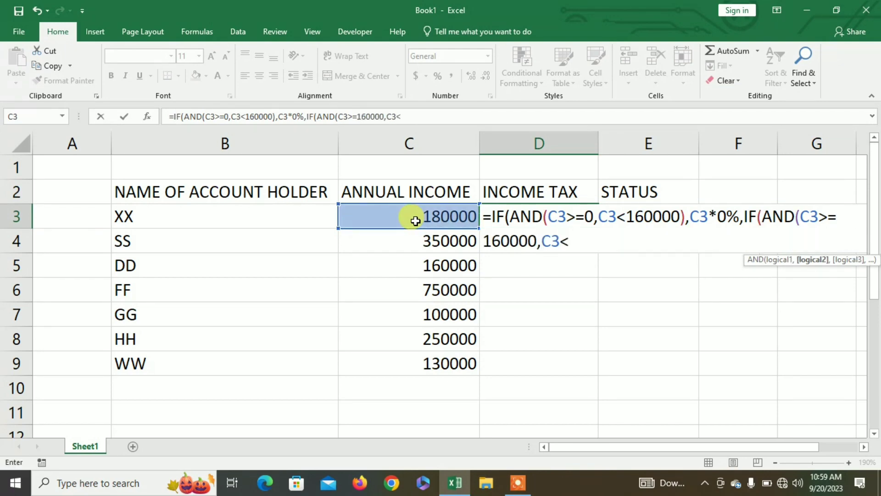
pyautogui.write('350000')
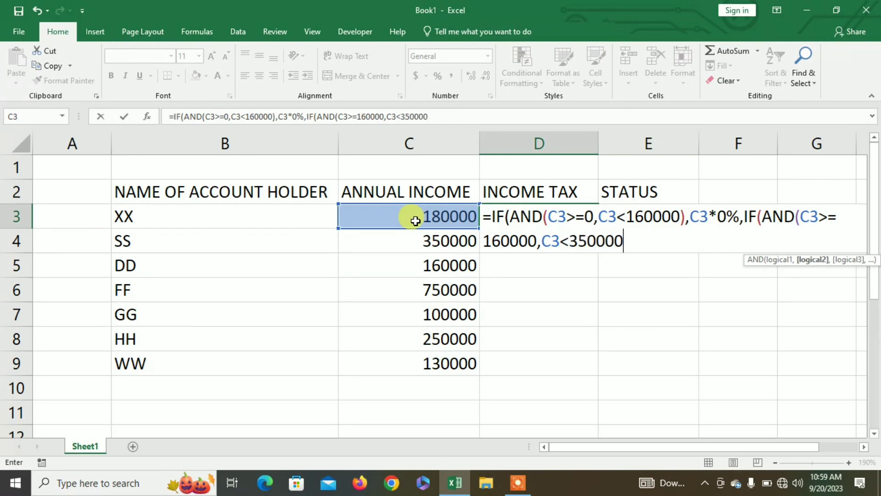
pyautogui.write('),')
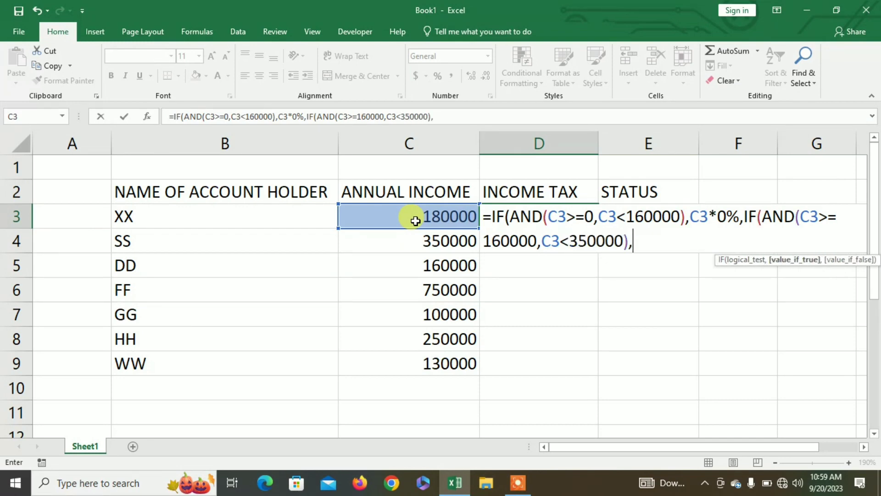
pyautogui.click(415, 220)
pyautogui.write('*')
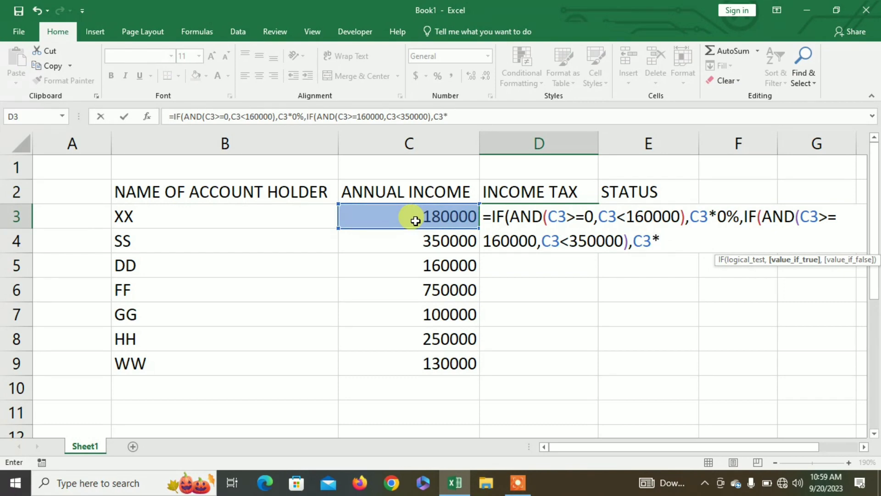
pyautogui.write('10%,IF(')
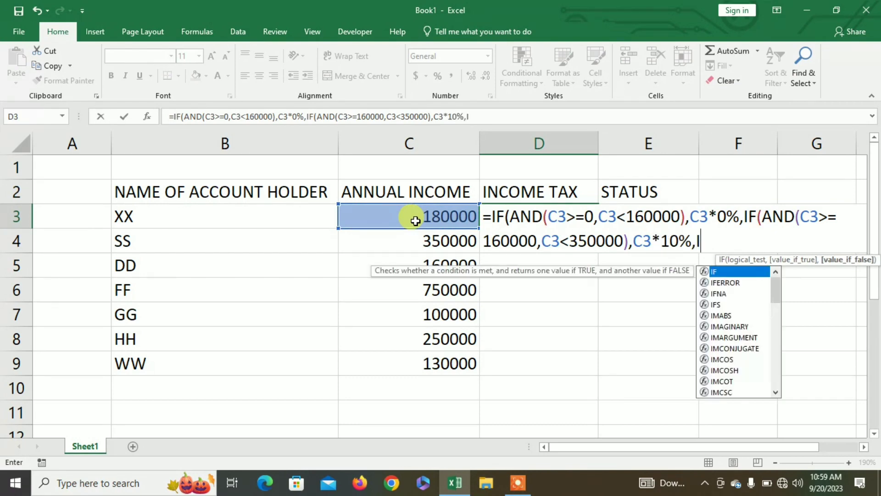
# - Give the third nested IF in the D3 formula the test AND(C3>=350000,C3<450000) returning C3*15%
pyautogui.write('AND(')
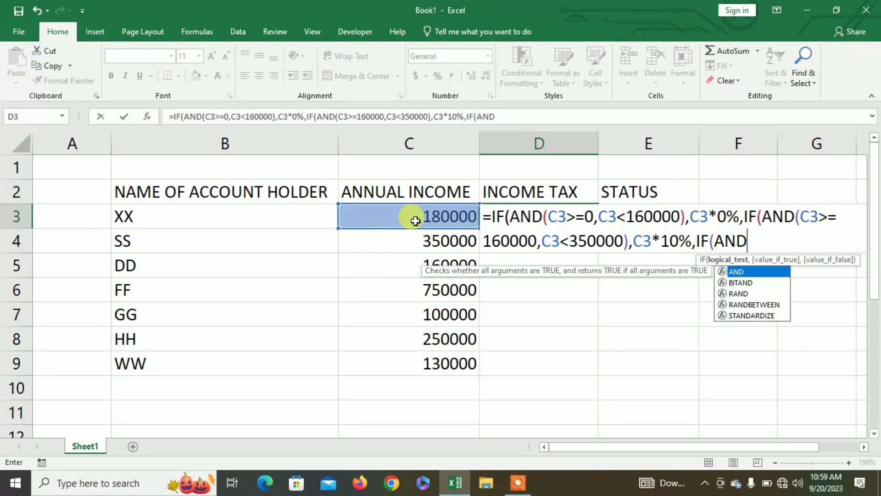
pyautogui.click(415, 221)
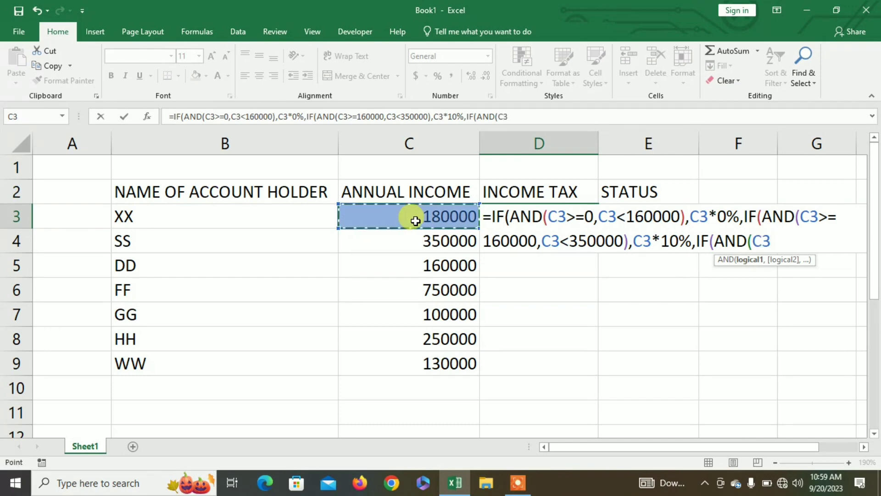
pyautogui.write('>=')
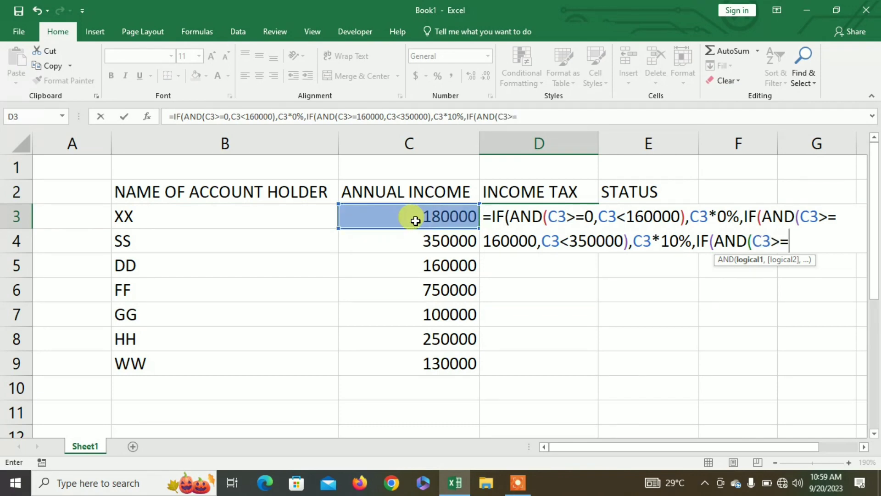
pyautogui.write('350000,')
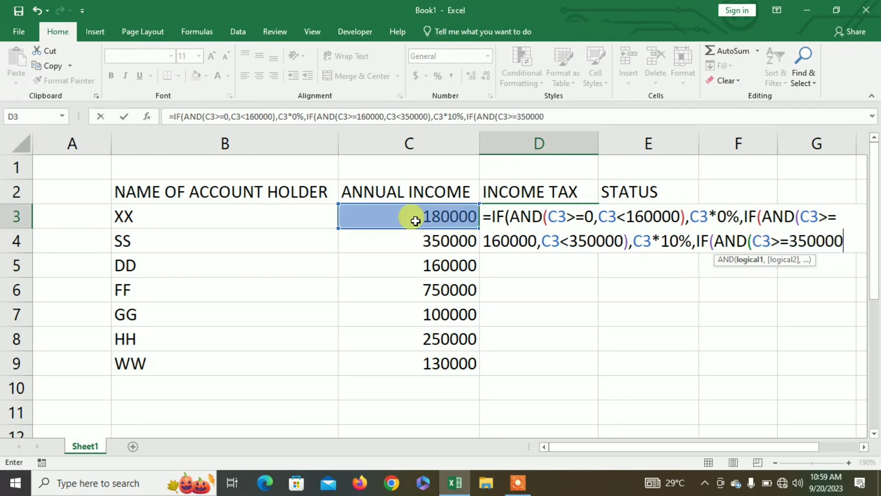
pyautogui.click(415, 221)
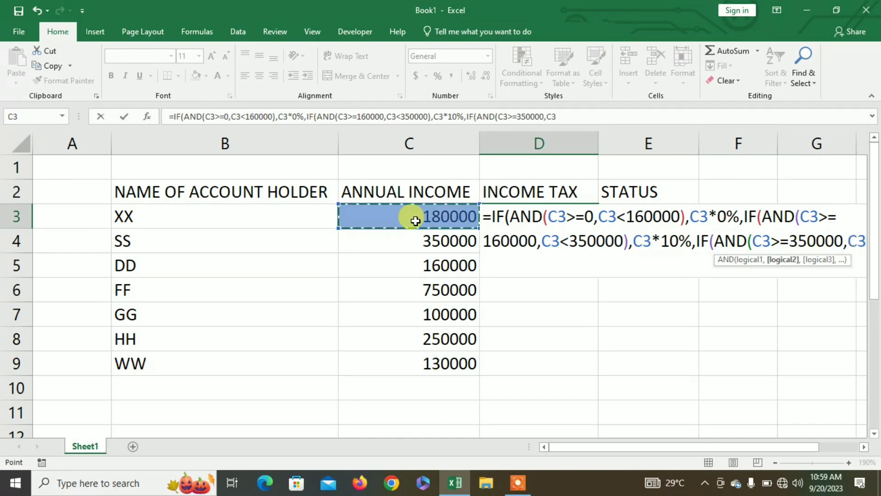
pyautogui.write('<450000')
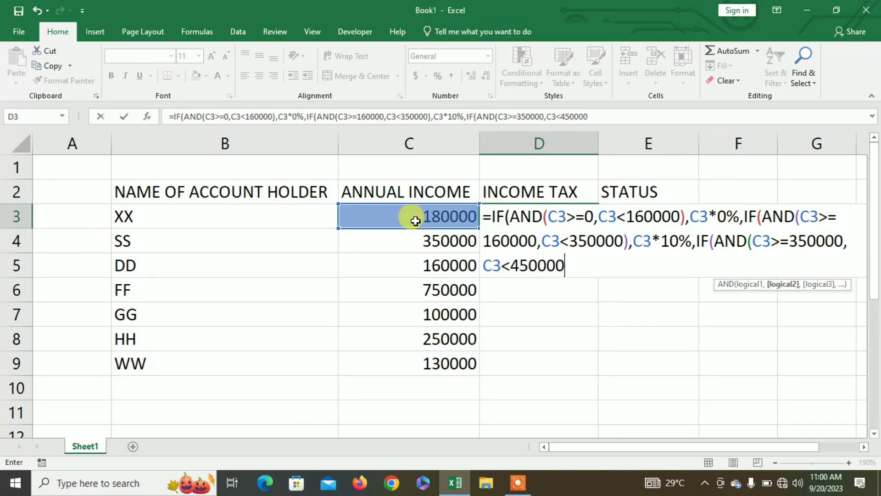
pyautogui.write('),')
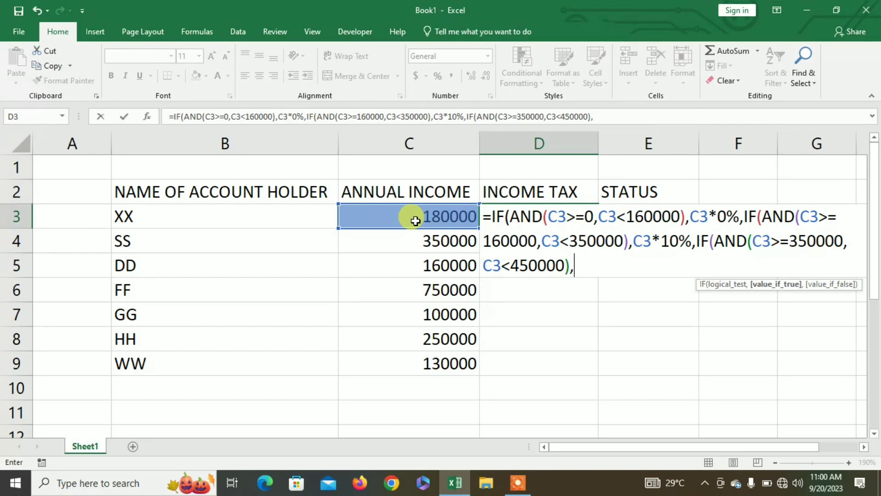
pyautogui.click(416, 221)
pyautogui.write('*15')
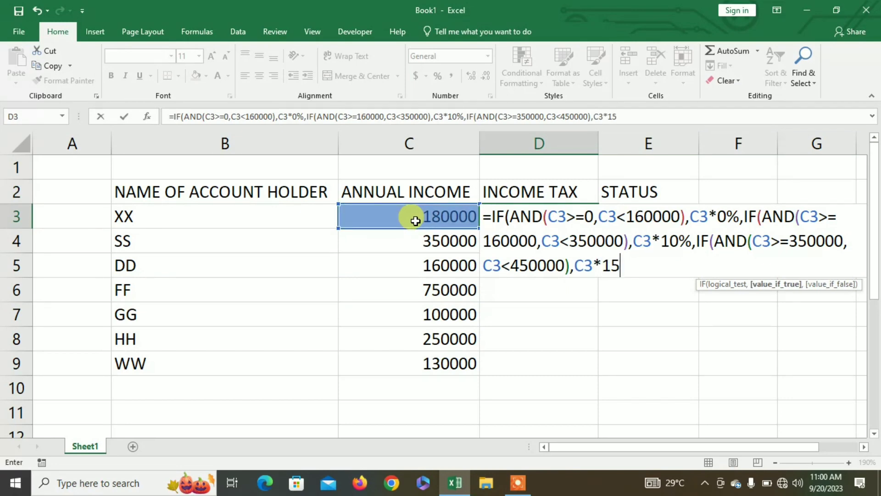
pyautogui.write('%,IF(AND')
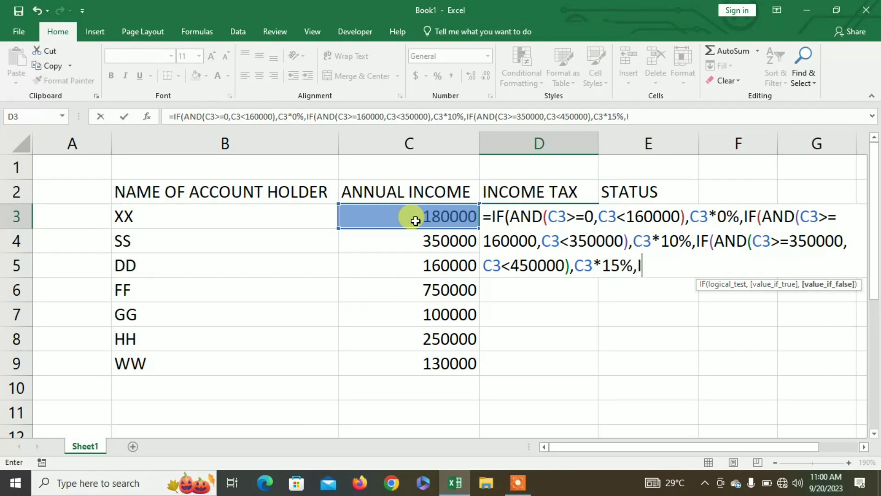
# - Nest a fourth IF in the D3 formula with the test AND(C3>=450000,C3<600000)
pyautogui.write('(')
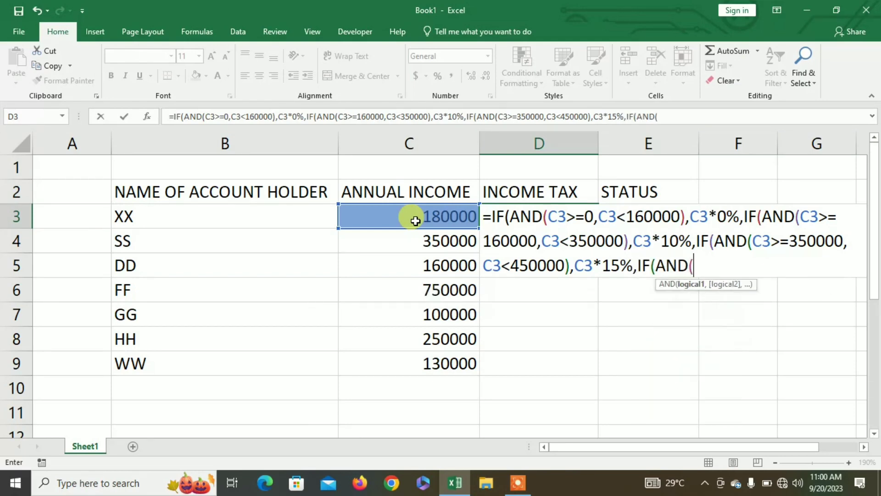
pyautogui.click(415, 221)
pyautogui.write('>=')
pyautogui.write('450000')
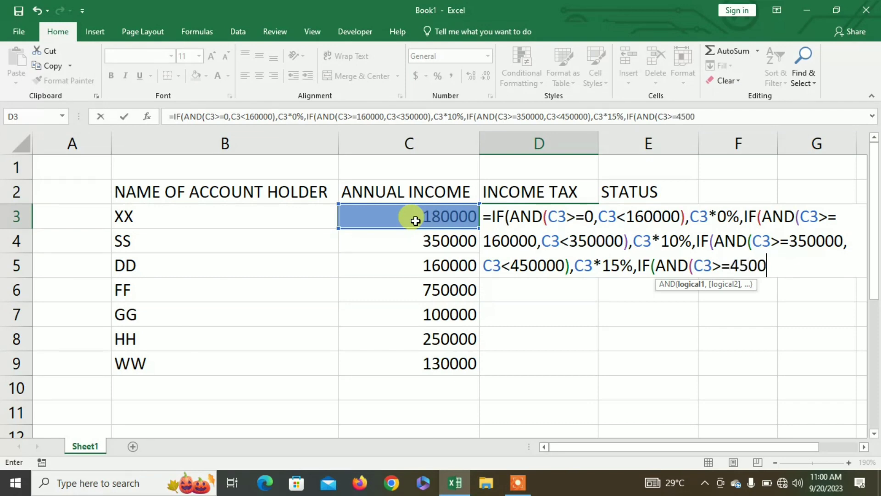
pyautogui.write(',')
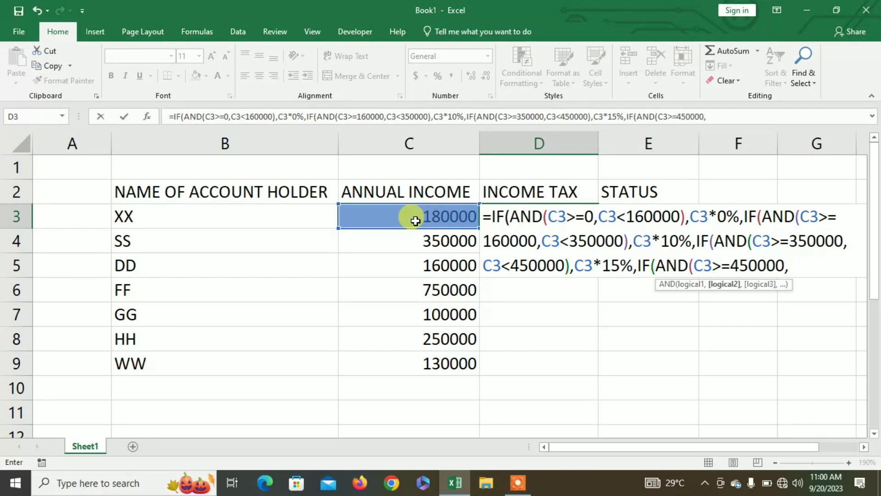
pyautogui.click(415, 221)
pyautogui.write('<35000')
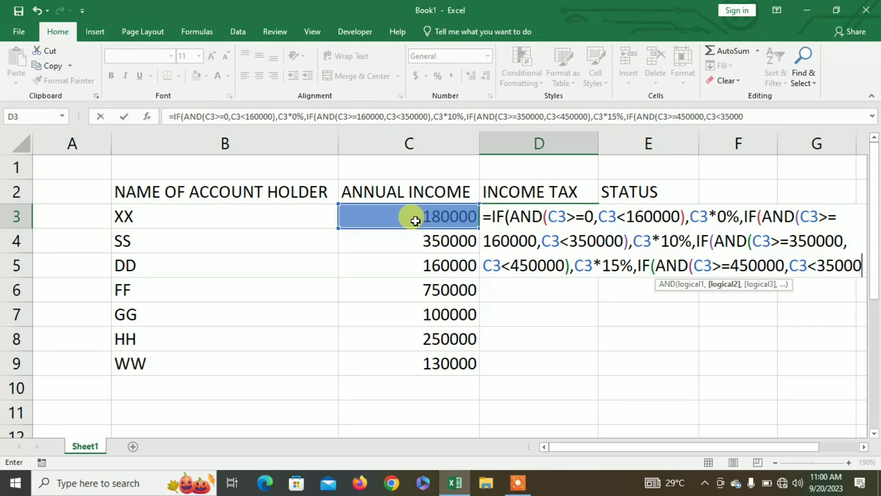
pyautogui.press('BackSpace')
pyautogui.press('BackSpace')
pyautogui.press('BackSpace')
pyautogui.press('BackSpace')
pyautogui.press('BackSpace')
pyautogui.press('BackSpace')
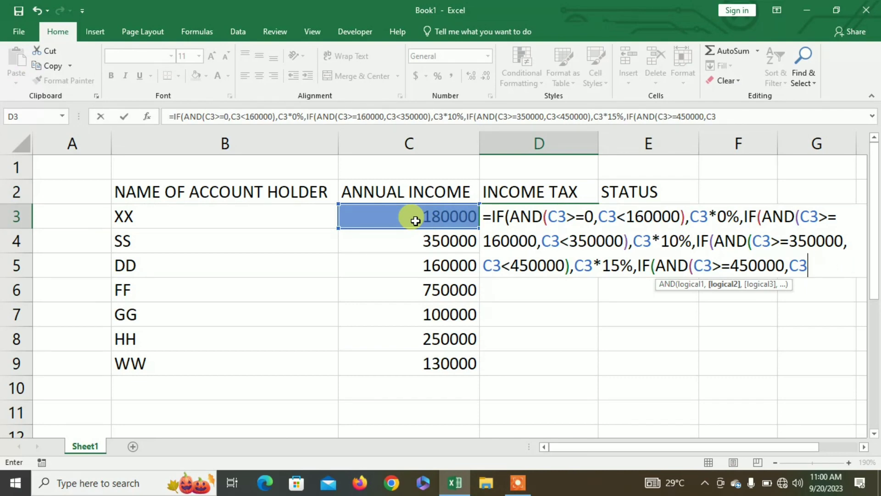
pyautogui.write('<60000')
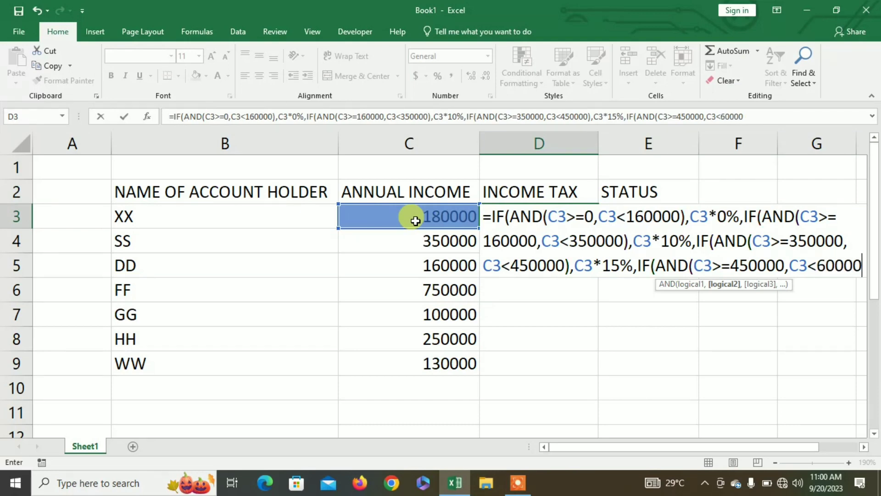
pyautogui.write('0')
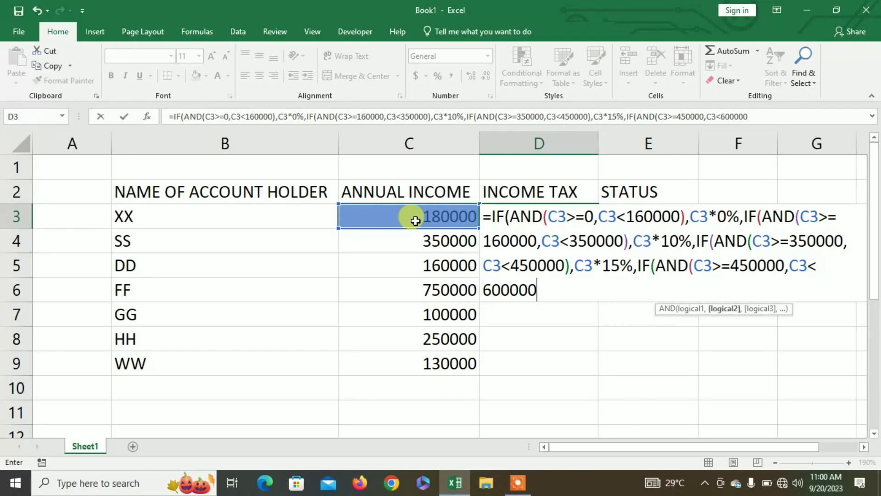
pyautogui.write('),')
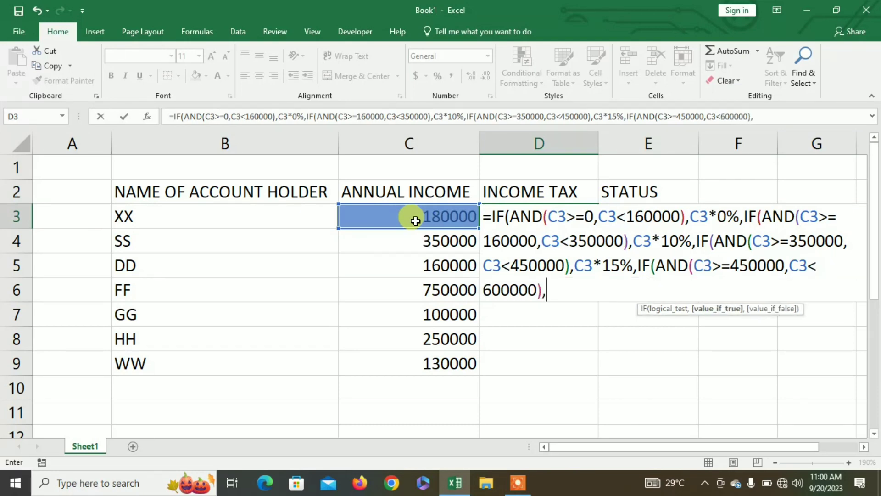
# - Make the fourth IF in the D3 formula return C3*20% and start a fifth IF as its false value
pyautogui.click(415, 221)
pyautogui.write('*')
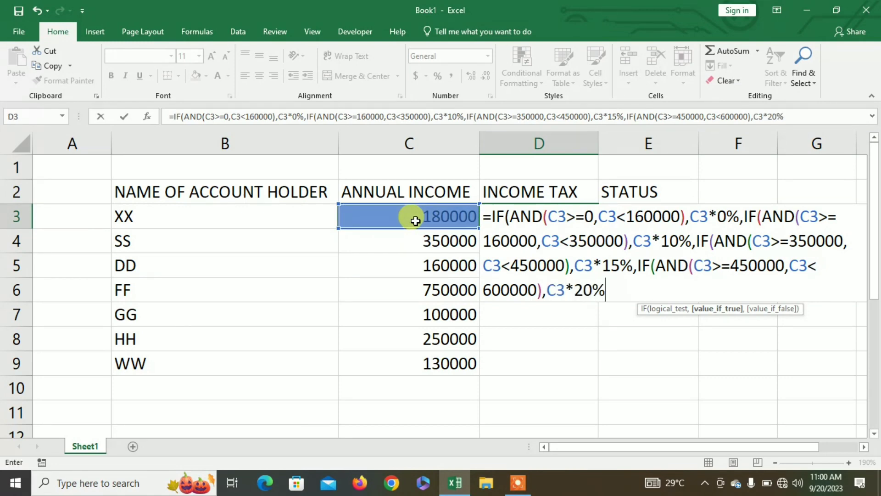
pyautogui.write('20%,IF')
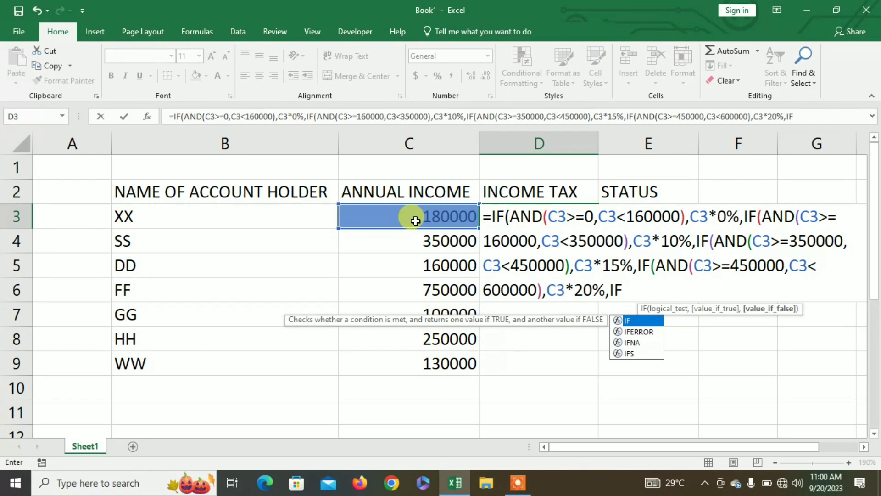
# - Give the fifth IF in the D3 formula the test AND(C3>=600000,C3<1000000) returning C3*25%
pyautogui.write('(AND(')
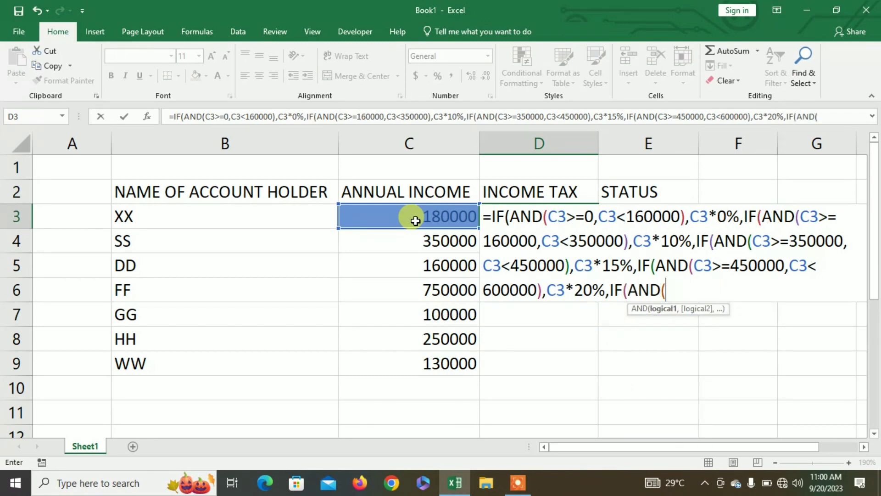
pyautogui.click(415, 220)
pyautogui.write('>=')
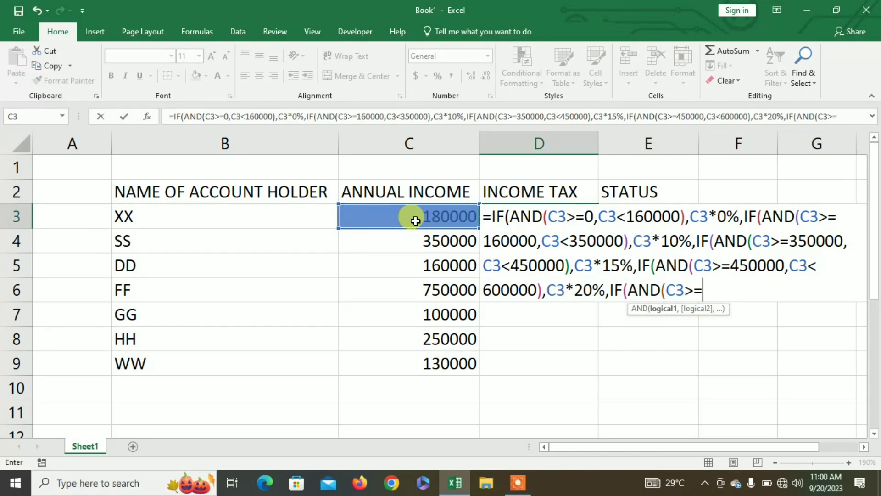
pyautogui.write('6000')
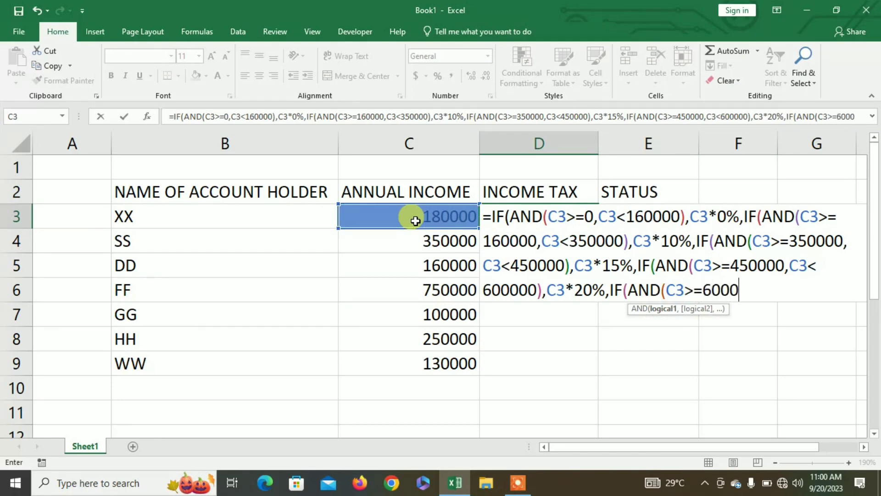
pyautogui.write('00,')
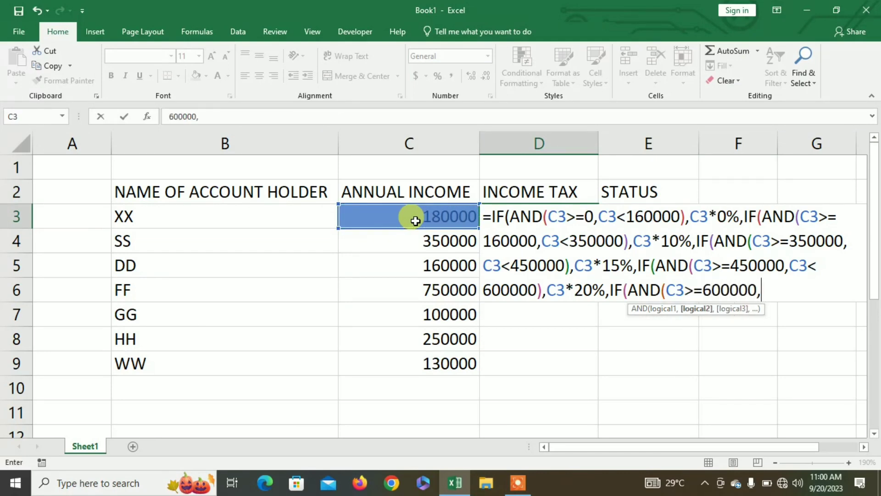
pyautogui.click(415, 220)
pyautogui.write('<10000')
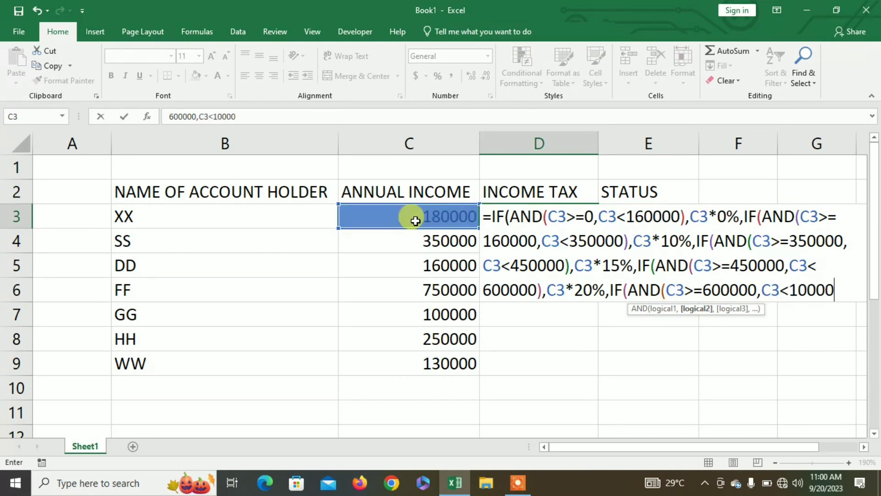
pyautogui.write('00),C3')
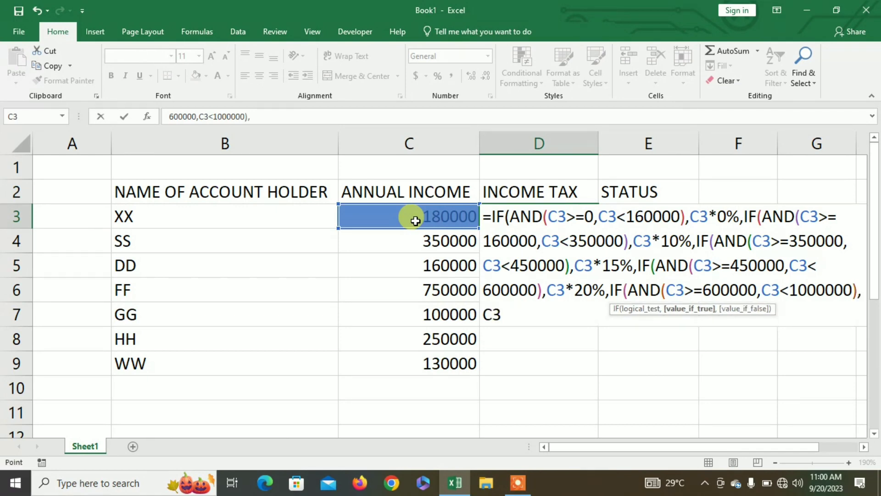
pyautogui.write('*')
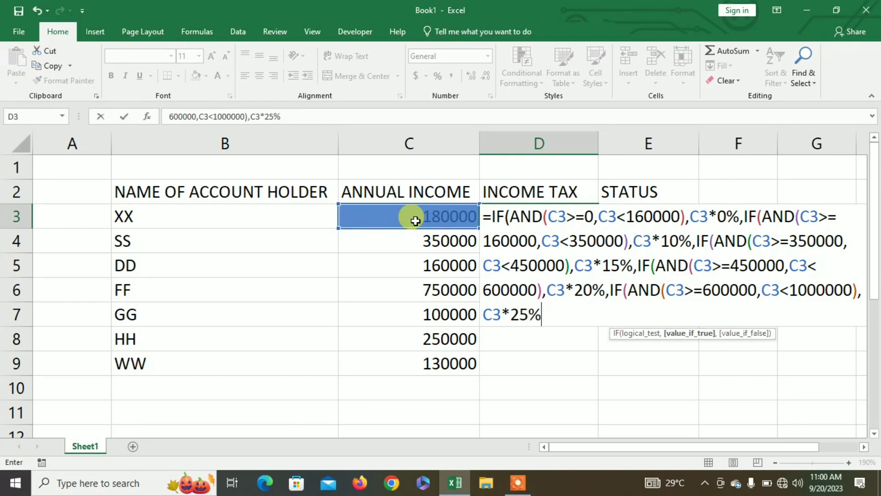
pyautogui.write('25%,')
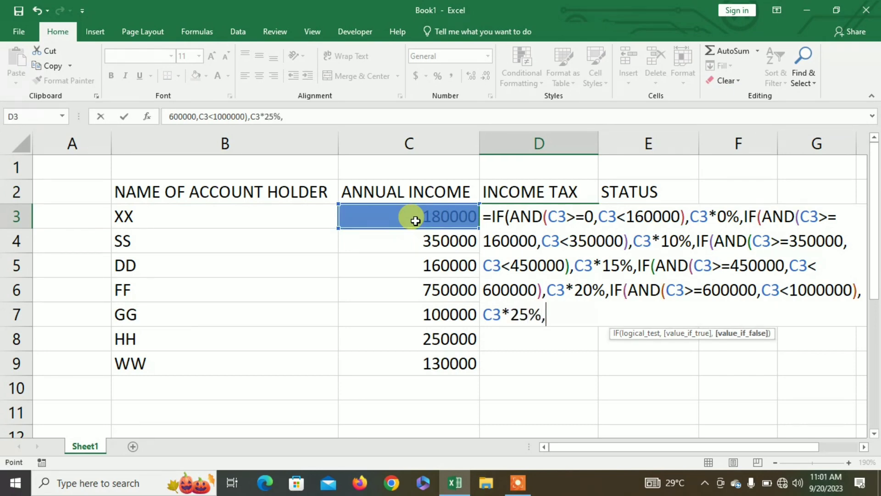
# - Complete the D3 formula with C3*30% as the final false value and fill it down through D9
pyautogui.click(416, 220)
pyautogui.write('*30')
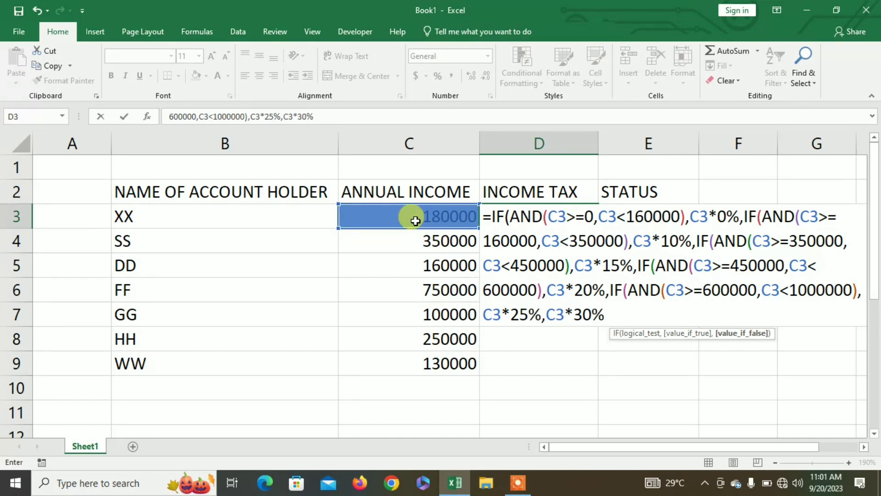
pyautogui.write('%))))')
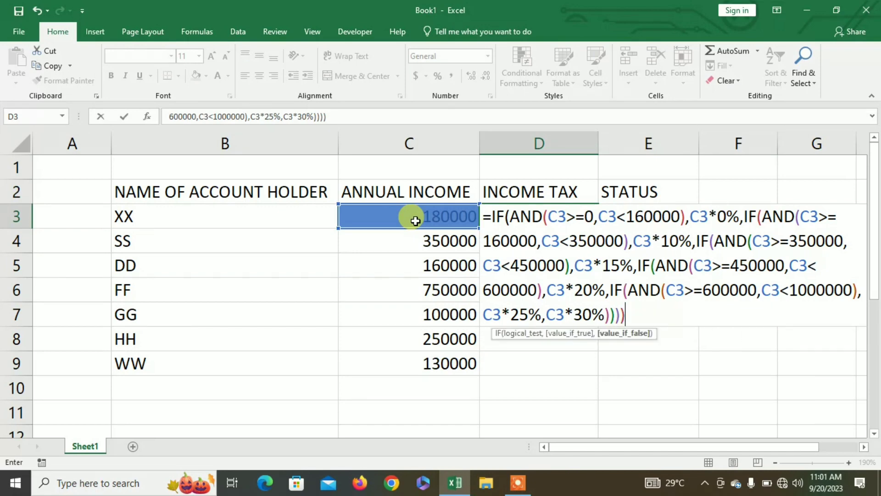
pyautogui.press('Return')
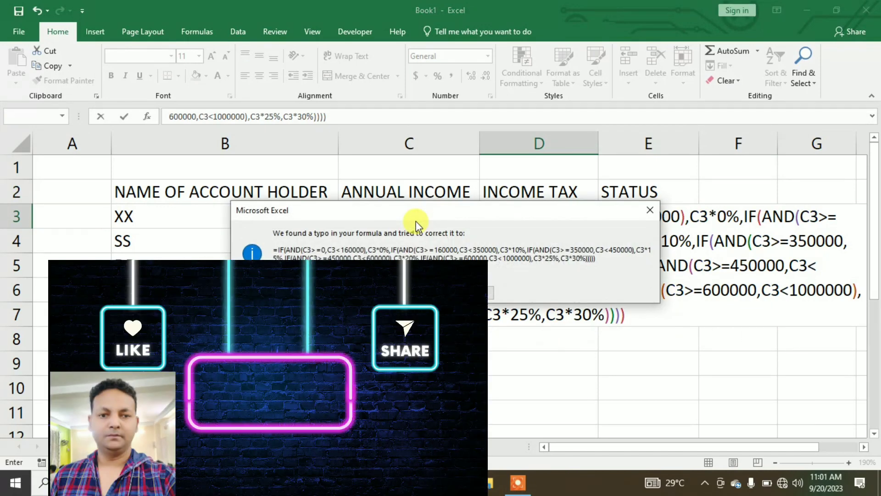
pyautogui.press('Return')
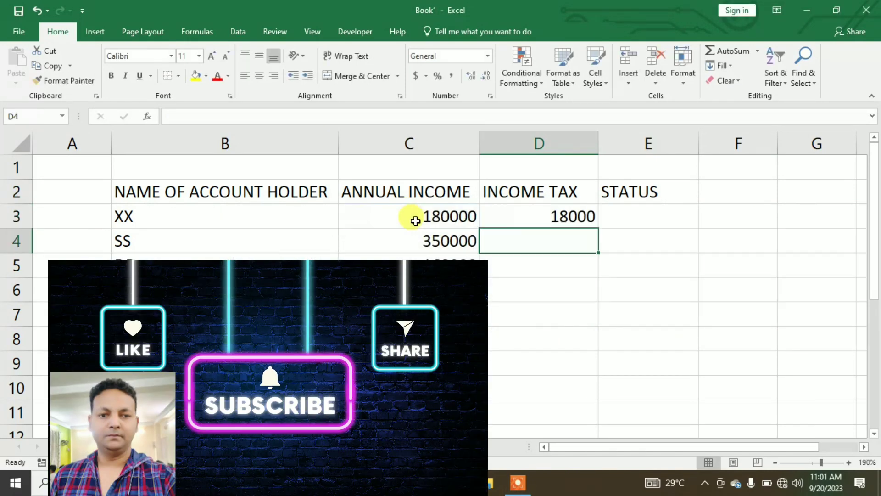
pyautogui.click(572, 220)
pyautogui.doubleClick(601, 230)
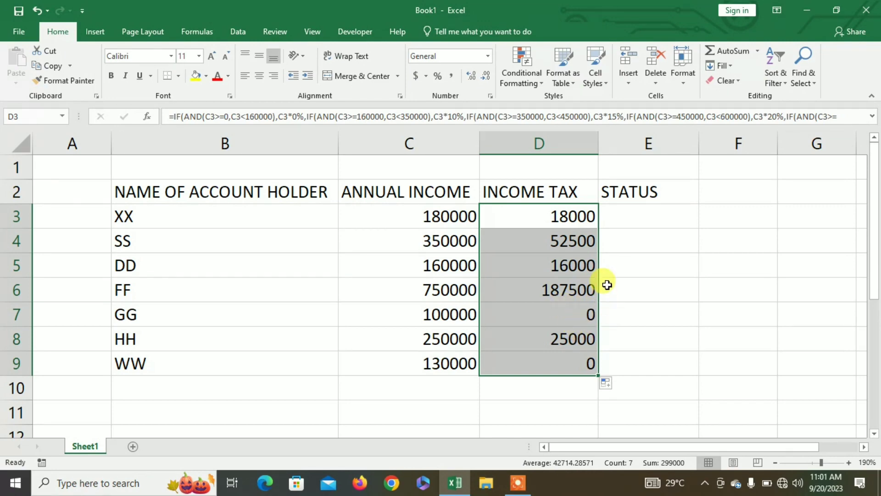
# - Insert a form-control check box in E3 of the STATUS column and remove its label text
pyautogui.click(645, 223)
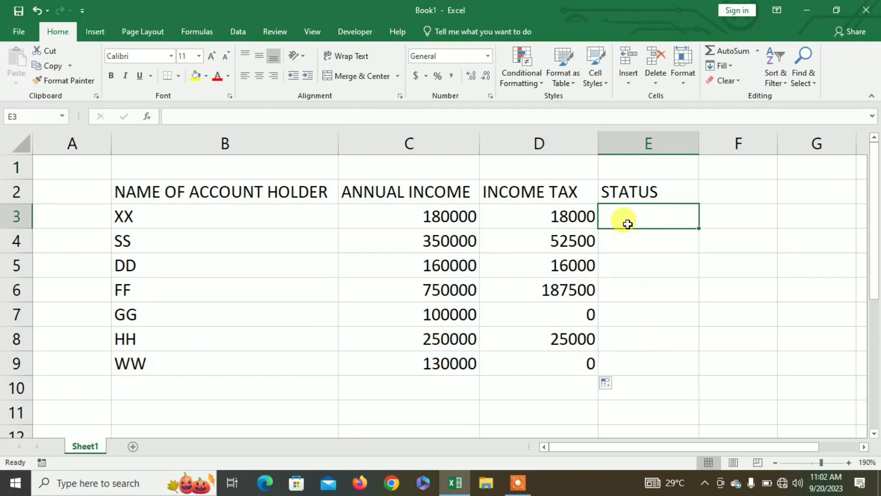
pyautogui.click(356, 30)
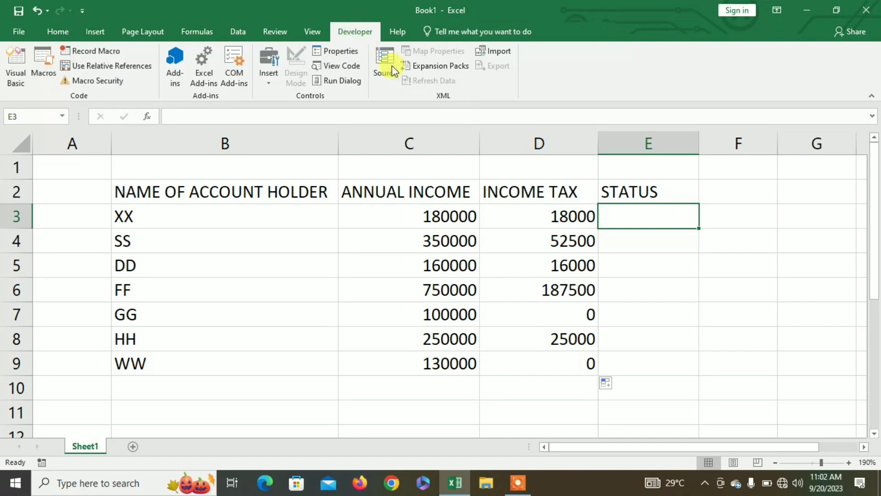
pyautogui.click(270, 83)
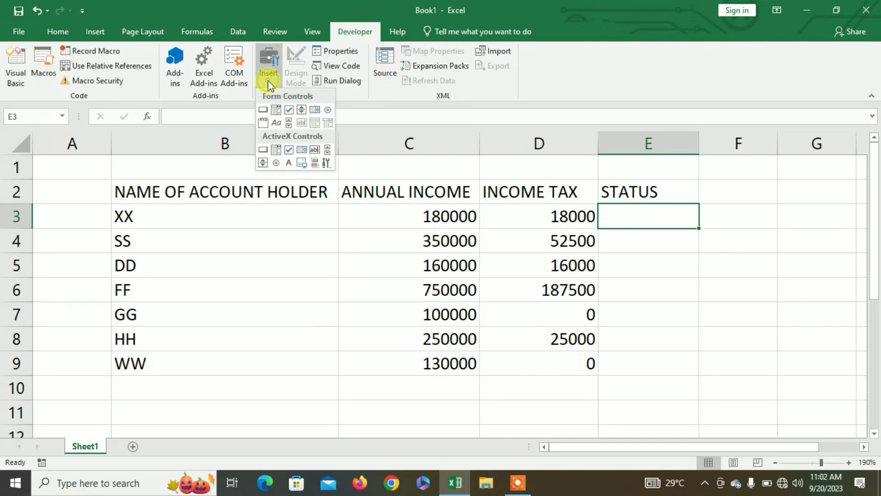
pyautogui.click(289, 110)
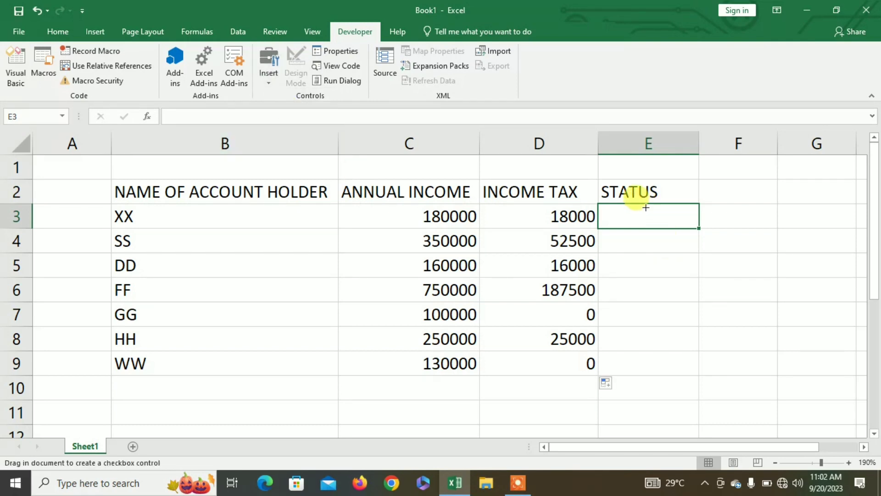
pyautogui.moveTo(645, 207); pyautogui.dragTo(660, 220)
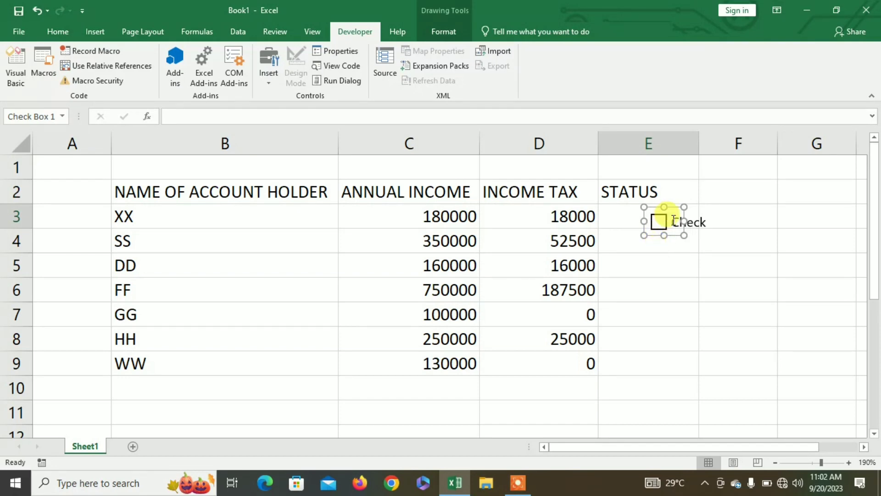
pyautogui.click(673, 221)
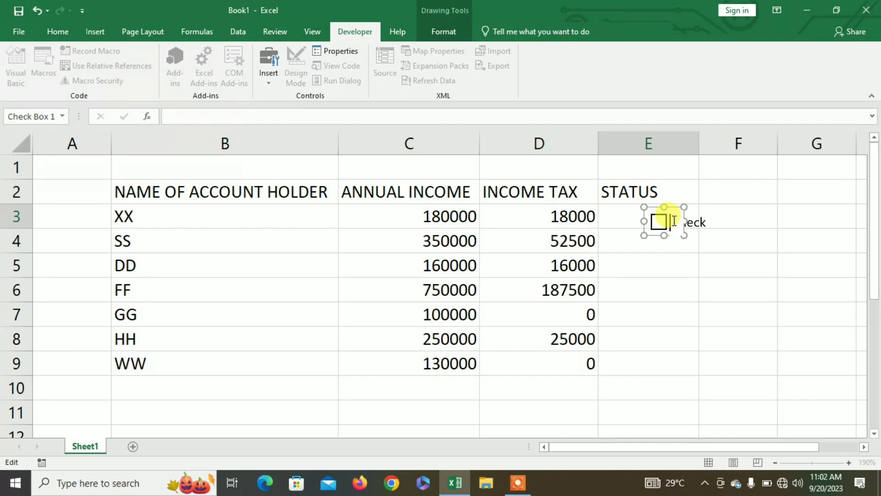
pyautogui.click(657, 265)
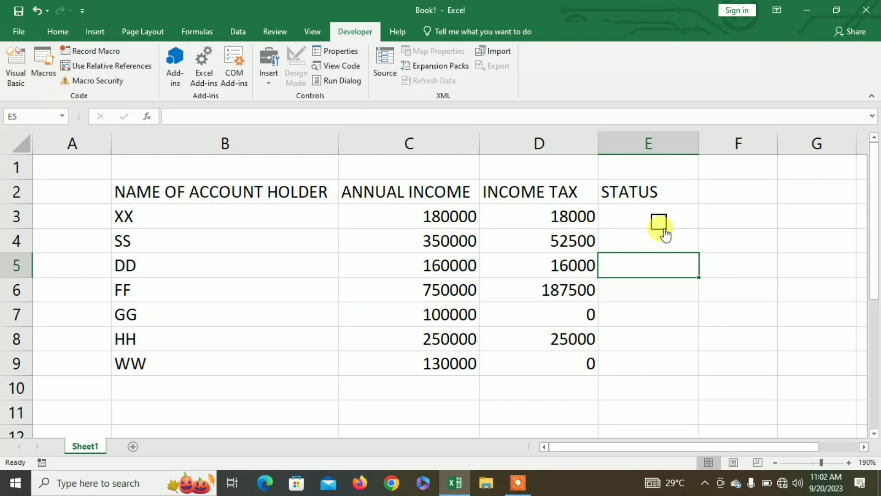
# - Nudge the check box slightly up and left so it sits centred inside cell E3, and deselect it
pyautogui.keyDown('ctrl'); pyautogui.click(664, 233); pyautogui.keyUp('ctrl')
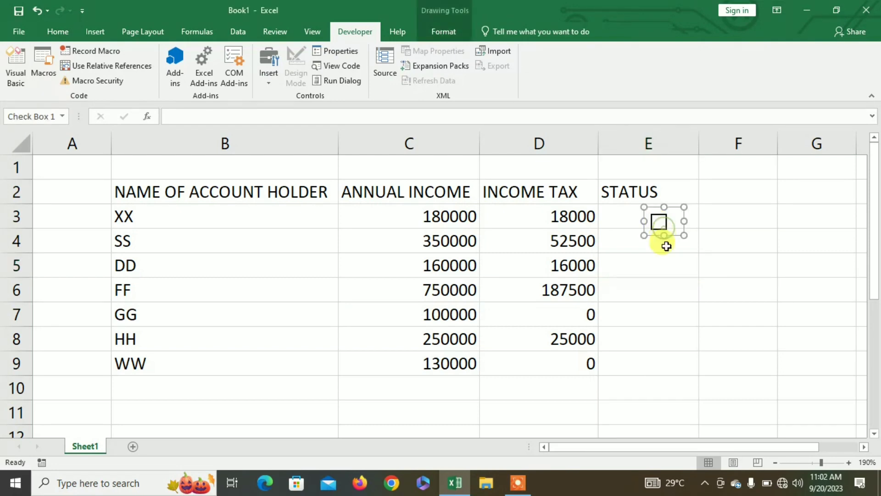
pyautogui.press('Up')
pyautogui.press('Up')
pyautogui.press('Up')
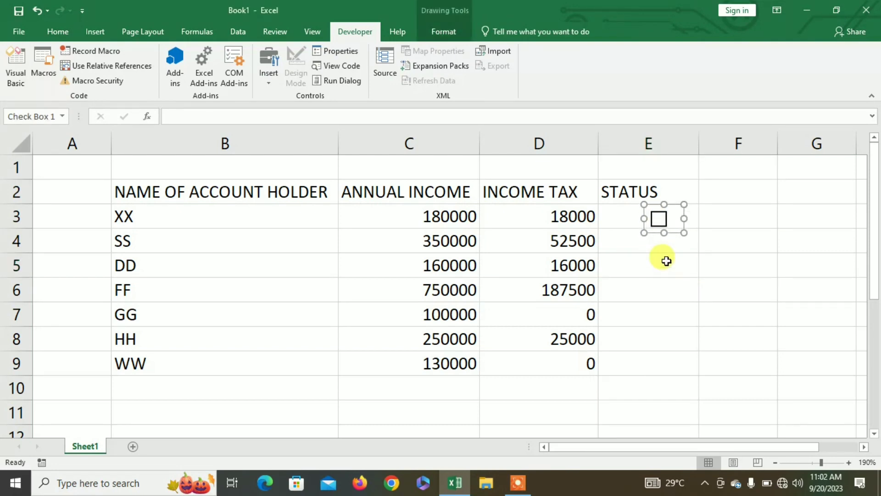
pyautogui.press('Left')
pyautogui.press('Left')
pyautogui.press('Left')
pyautogui.press('Left')
pyautogui.press('Left')
pyautogui.press('Left')
pyautogui.press('Left')
pyautogui.press('Left')
pyautogui.press('Left')
pyautogui.press('Left')
pyautogui.press('Left')
pyautogui.press('Left')
pyautogui.press('Left')
pyautogui.press('Left')
pyautogui.press('Left')
pyautogui.press('Left')
pyautogui.press('Right')
pyautogui.press('Right')
pyautogui.press('Right')
pyautogui.press('Right')
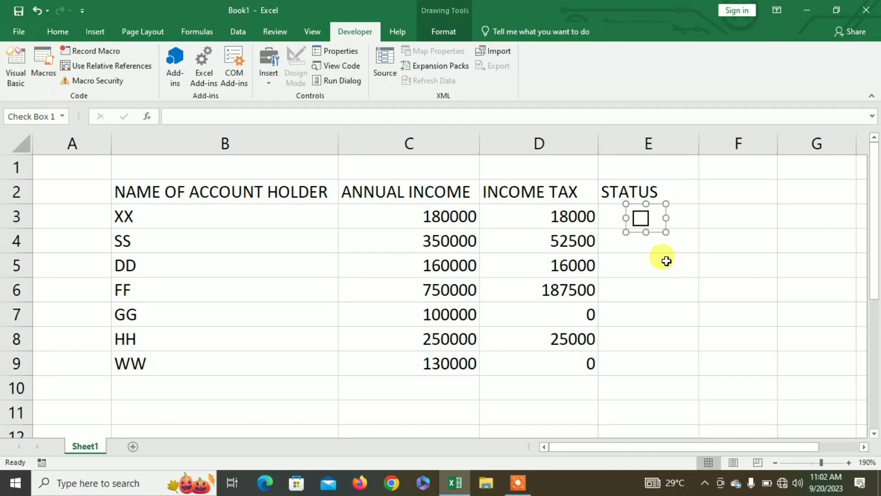
pyautogui.press('Right')
pyautogui.press('Right')
pyautogui.press('Right')
pyautogui.press('Right')
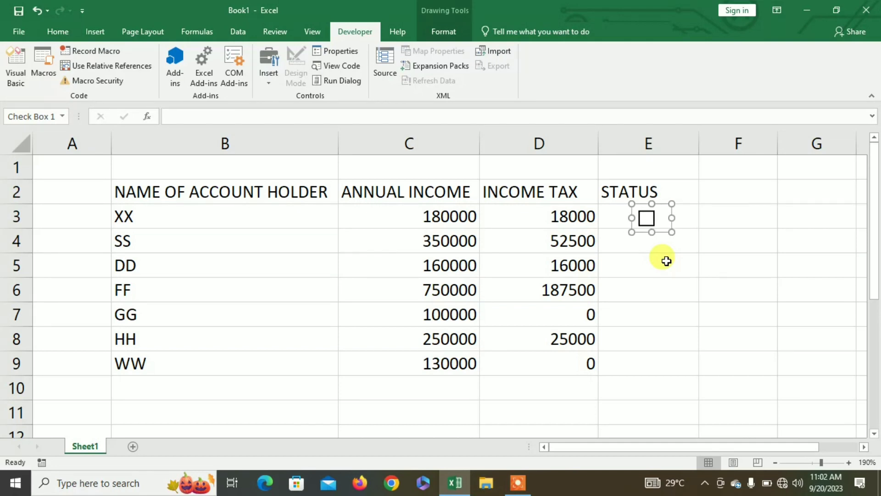
pyautogui.click(667, 261)
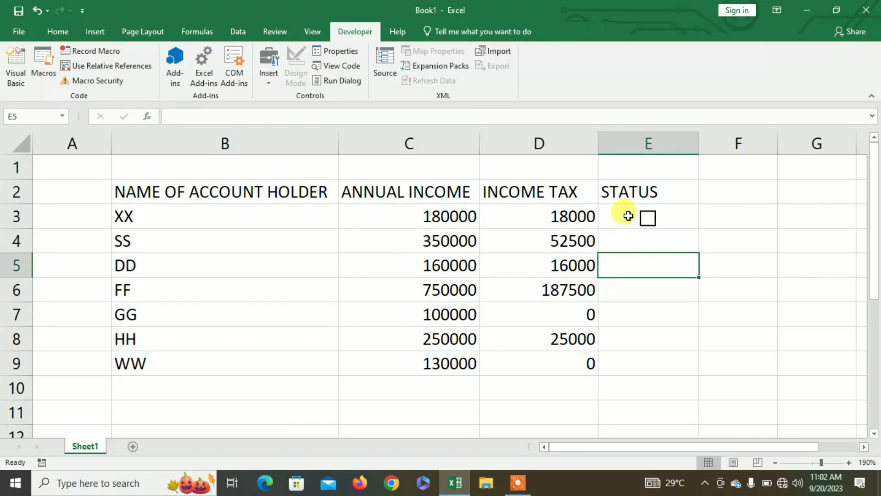
# - Fill the check box in E3 down through E9 so every account holder row has one
pyautogui.moveTo(626, 216); pyautogui.dragTo(639, 375)
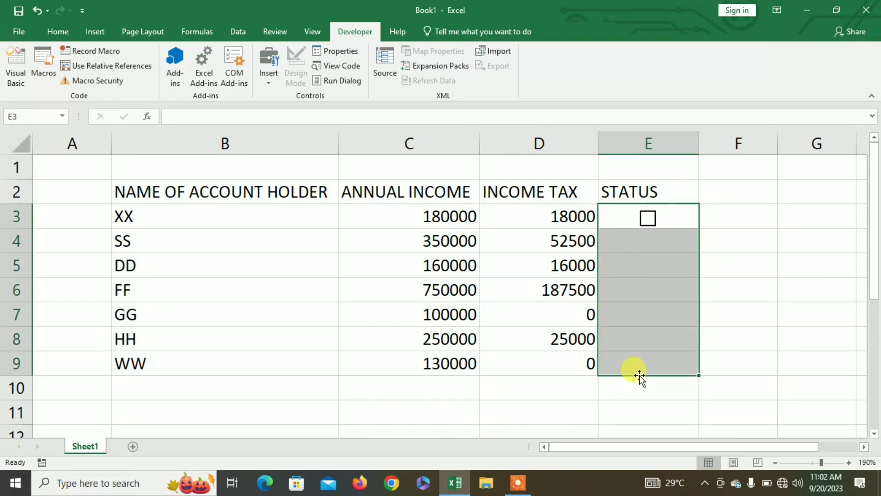
pyautogui.hotkey('ctrl', 'd')
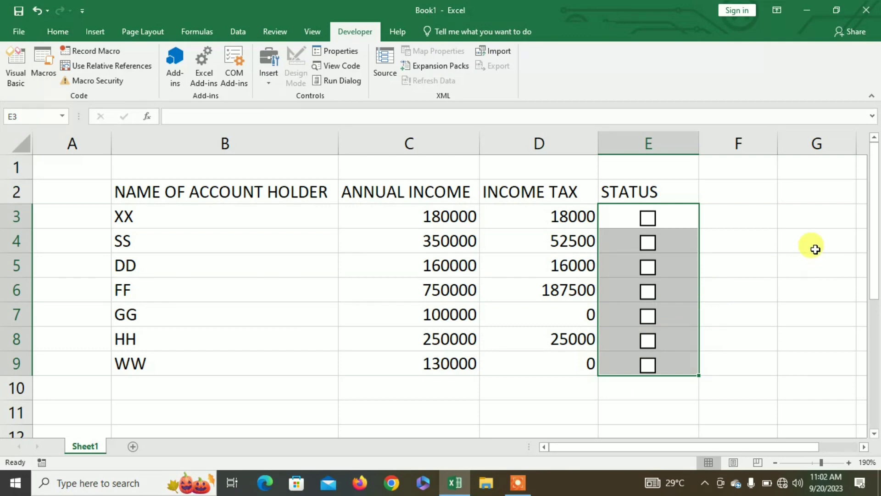
pyautogui.click(759, 239)
# - Link the check box in the XX row to cell $E$3 through its format control settings
pyautogui.rightClick(650, 226)
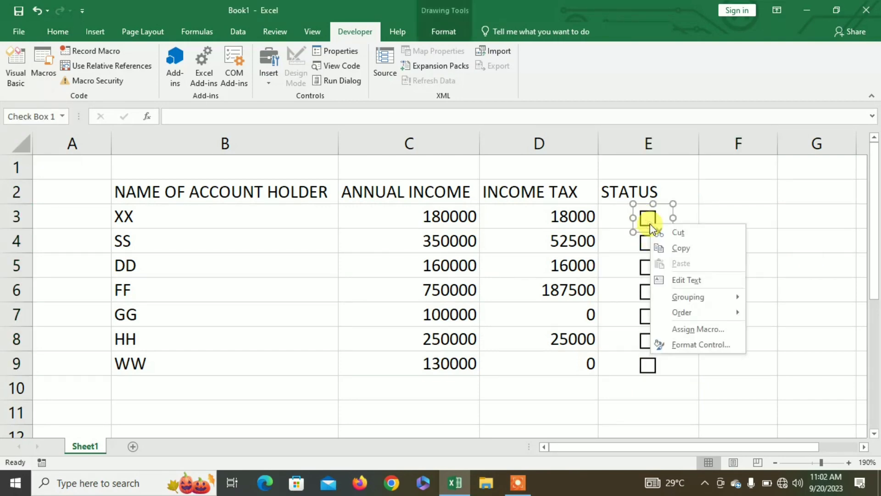
pyautogui.click(685, 345)
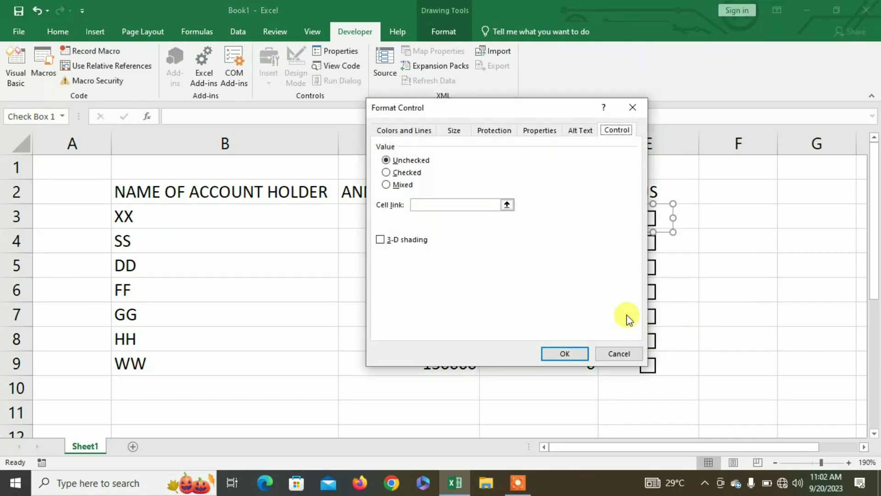
pyautogui.moveTo(507, 108); pyautogui.dragTo(344, 145)
pyautogui.click(611, 223)
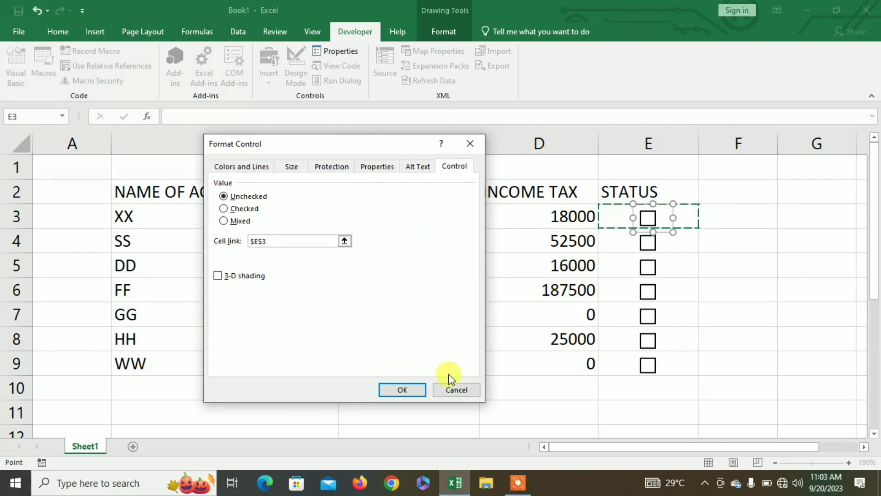
pyautogui.click(417, 389)
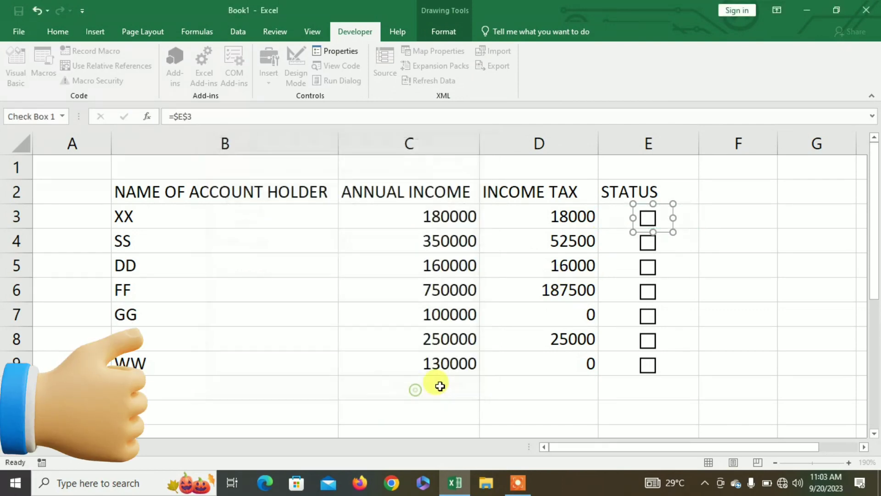
# - Link the check box in the SS row to cell $E$4
pyautogui.rightClick(648, 244)
pyautogui.click(675, 365)
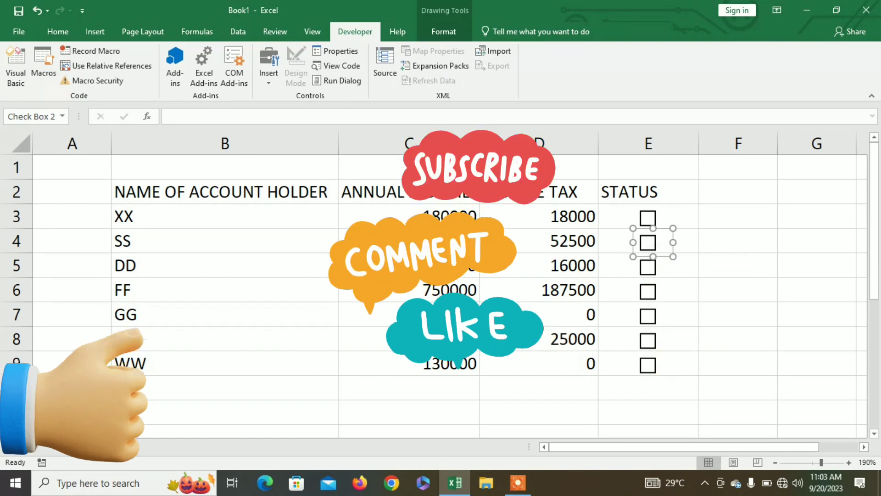
pyautogui.click(241, 241)
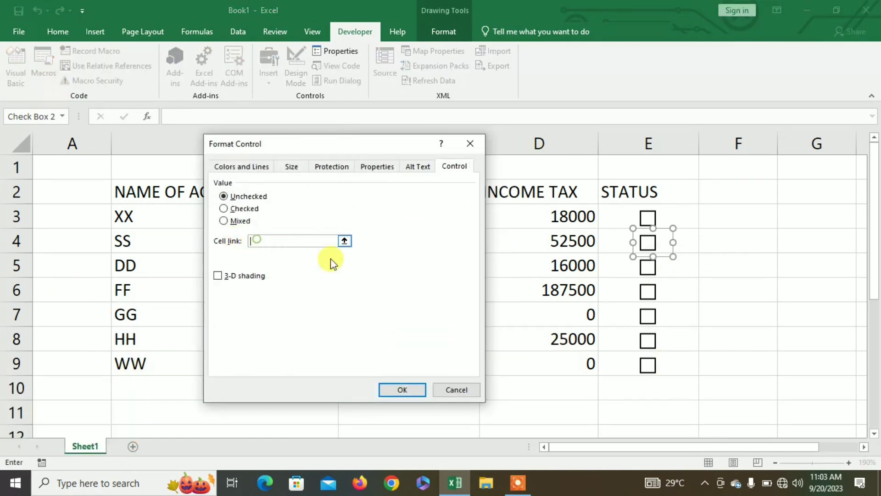
pyautogui.click(599, 240)
pyautogui.click(404, 390)
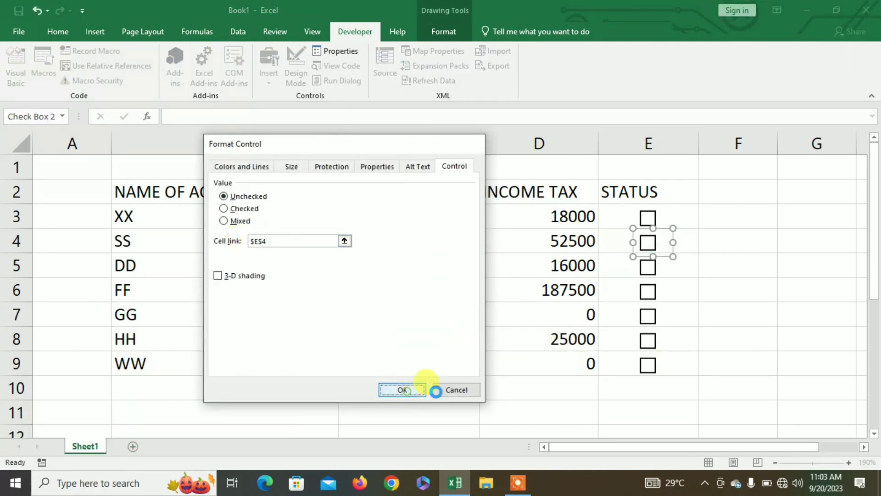
# - Link the check box in the DD row to cell $E$5
pyautogui.rightClick(647, 271)
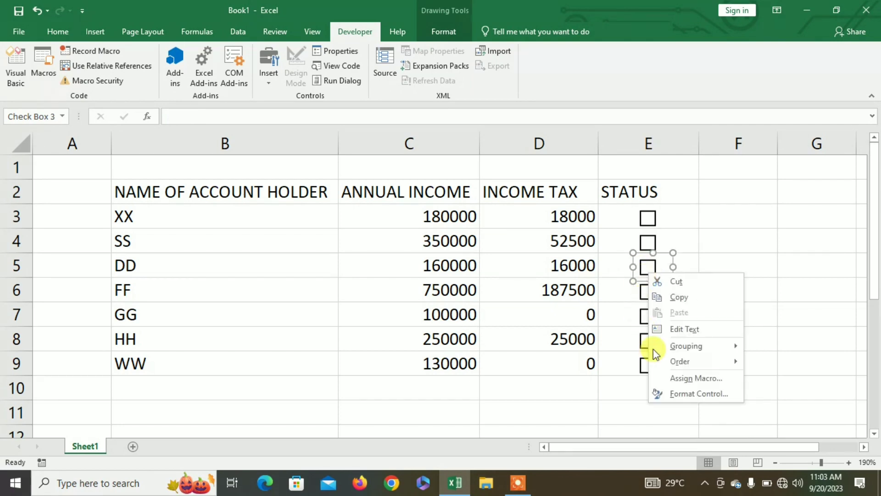
pyautogui.click(685, 393)
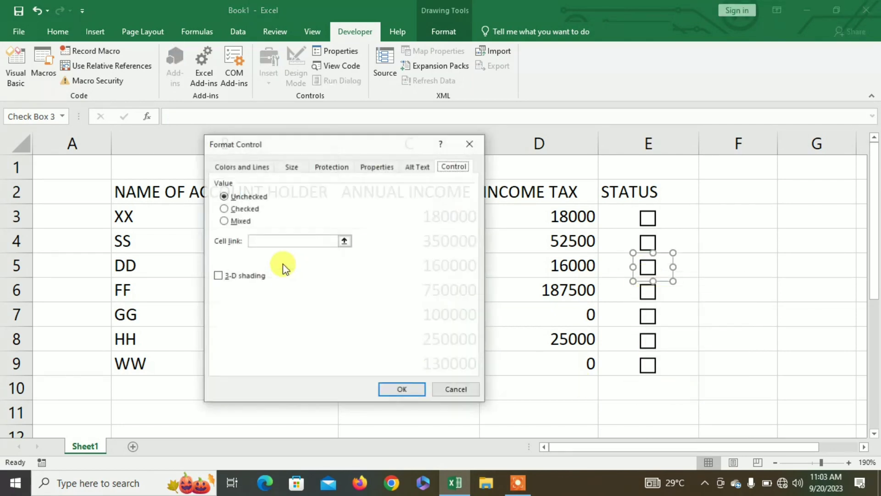
pyautogui.click(260, 238)
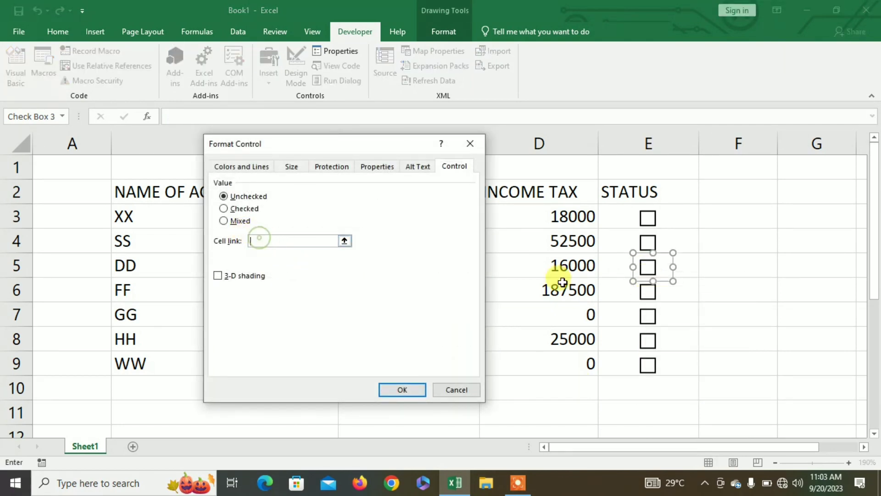
pyautogui.click(606, 268)
pyautogui.click(402, 389)
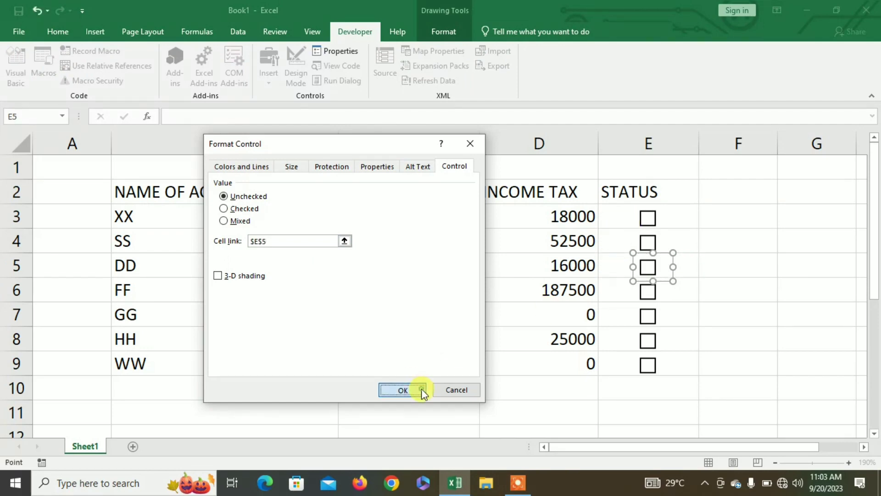
pyautogui.rightClick(643, 294)
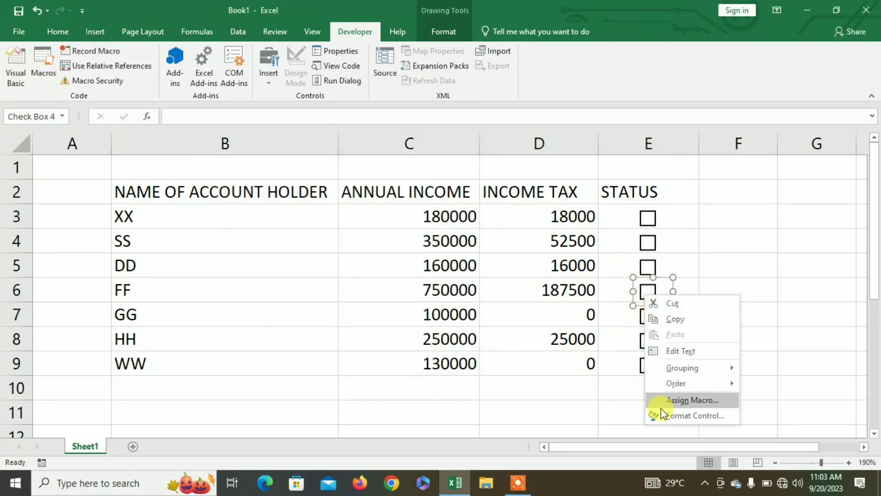
pyautogui.click(673, 415)
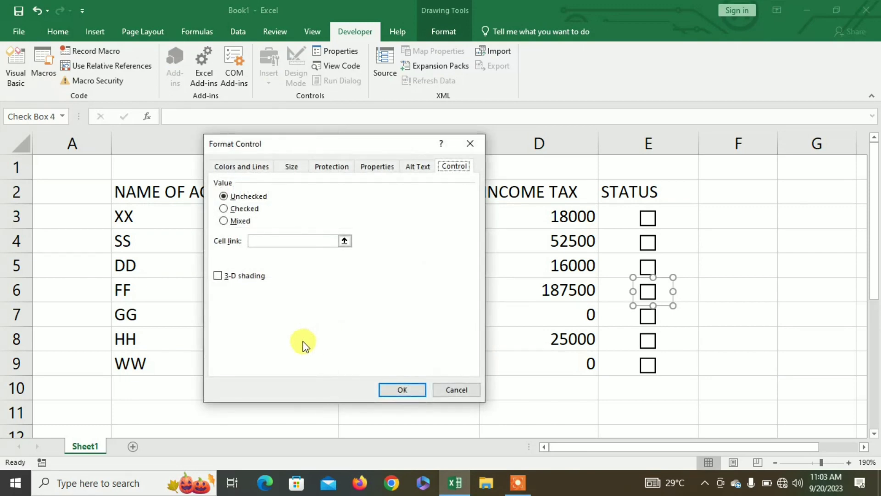
pyautogui.click(265, 241)
pyautogui.click(403, 390)
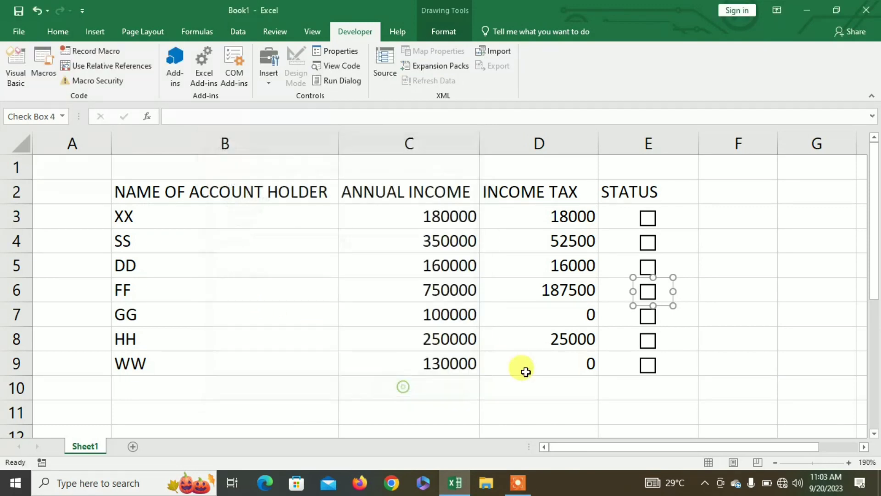
# - Link the check box in the FF row to cell $E$6
pyautogui.rightClick(651, 299)
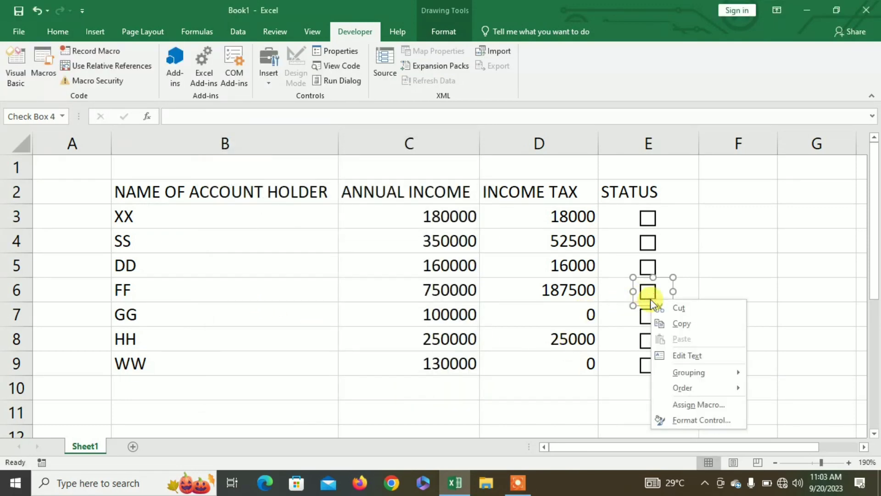
pyautogui.click(673, 419)
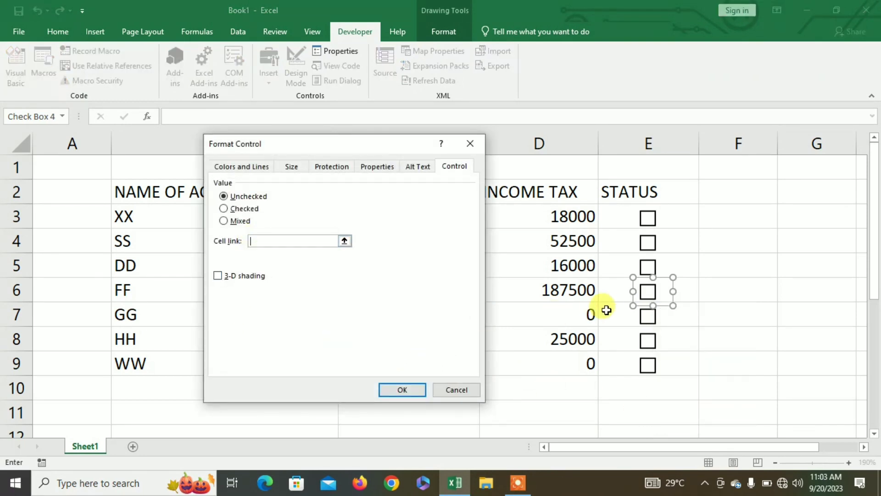
pyautogui.click(613, 293)
pyautogui.click(421, 390)
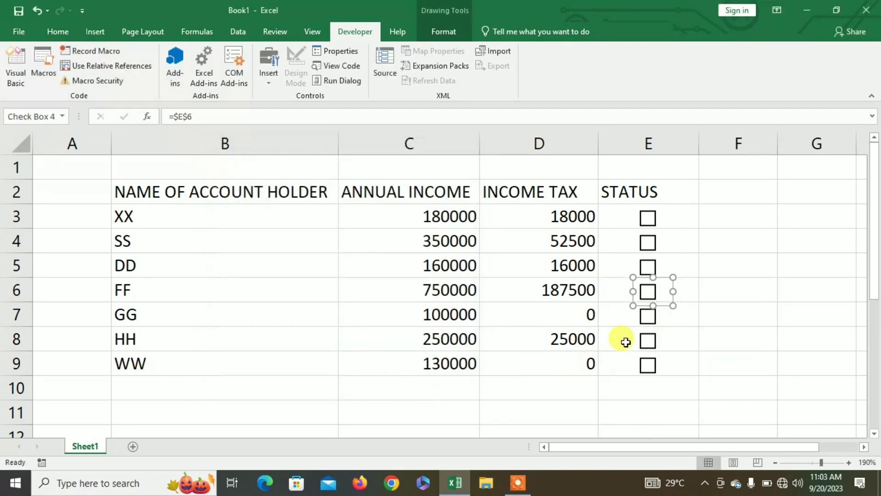
# - Link the check box in the GG row to cell $E$7
pyautogui.rightClick(645, 315)
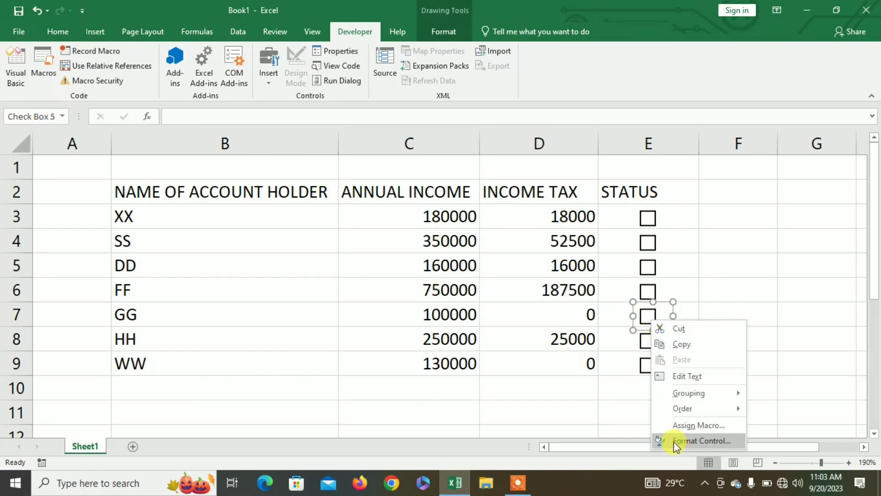
pyautogui.click(701, 441)
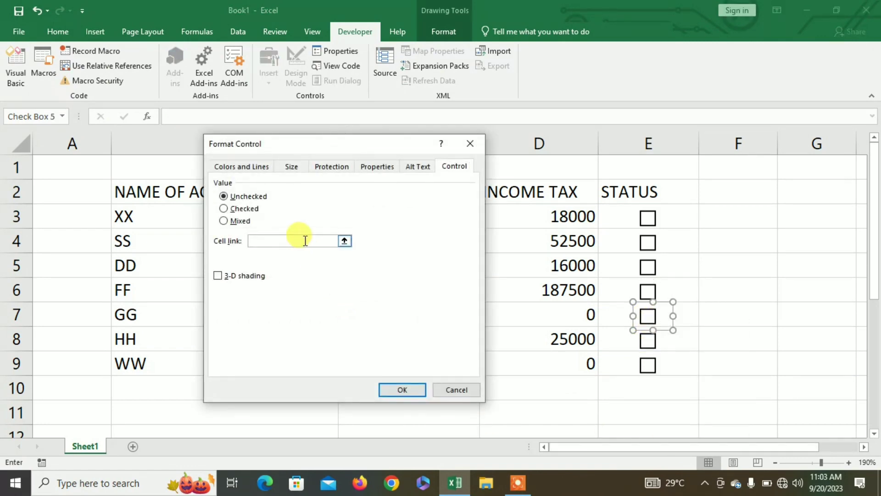
pyautogui.click(615, 316)
pyautogui.click(402, 389)
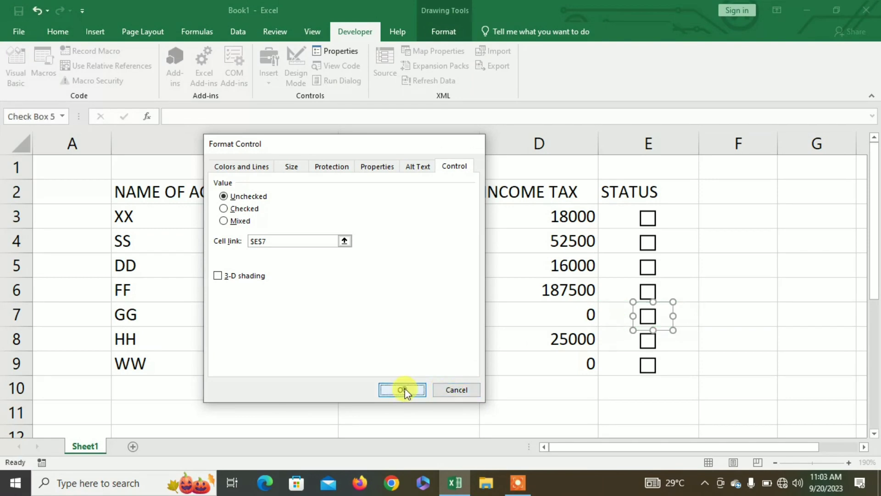
# - Link the check box in the HH row to cell $E$8
pyautogui.rightClick(647, 345)
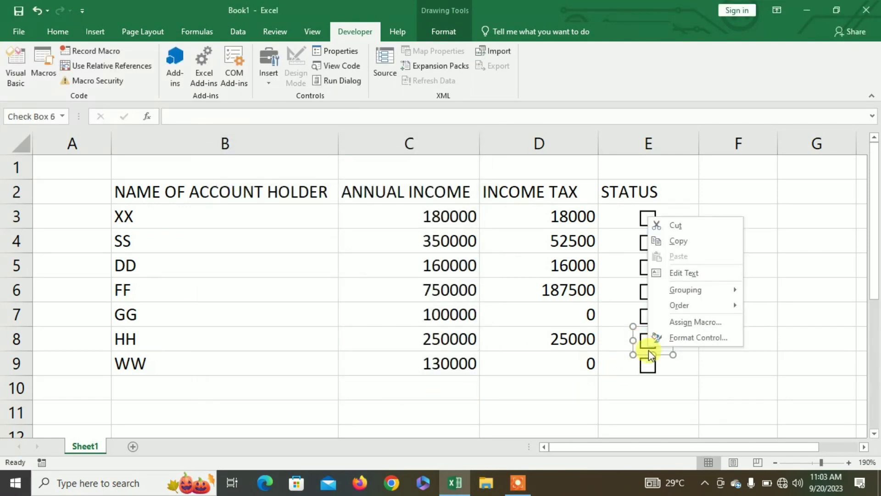
pyautogui.click(679, 338)
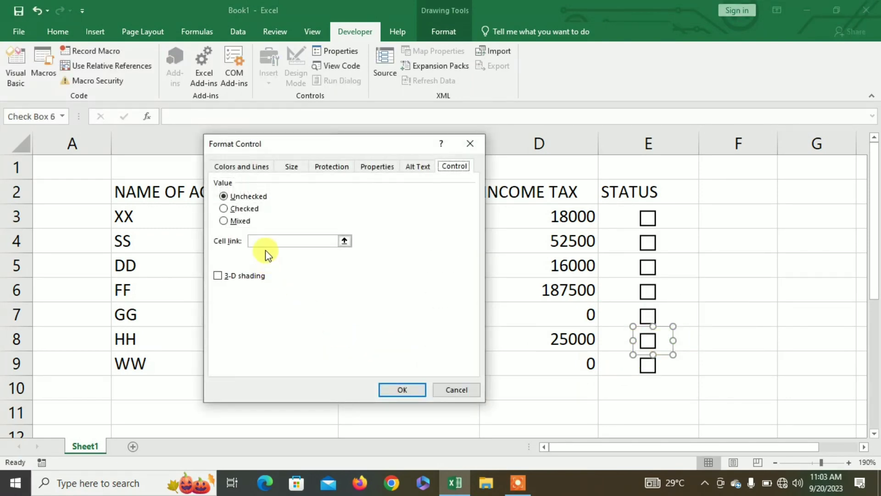
pyautogui.click(265, 241)
pyautogui.click(621, 337)
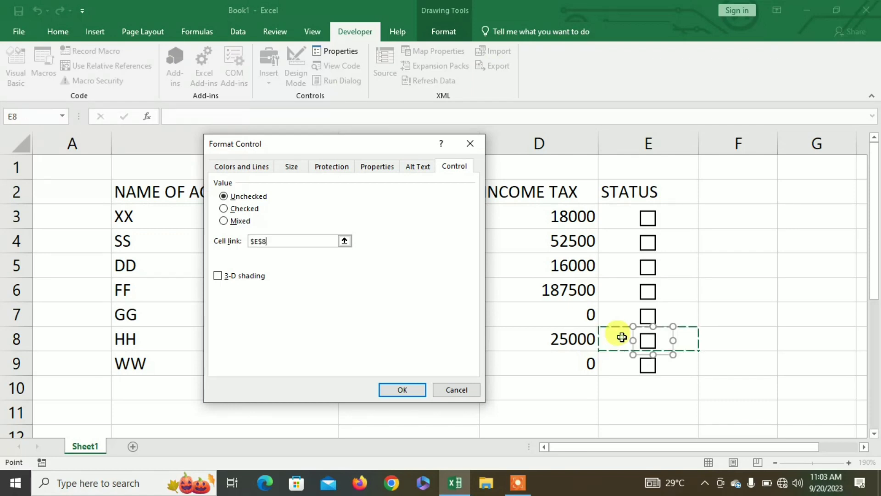
pyautogui.click(416, 390)
# - Link the check box in the WW row to cell $E$9
pyautogui.rightClick(649, 367)
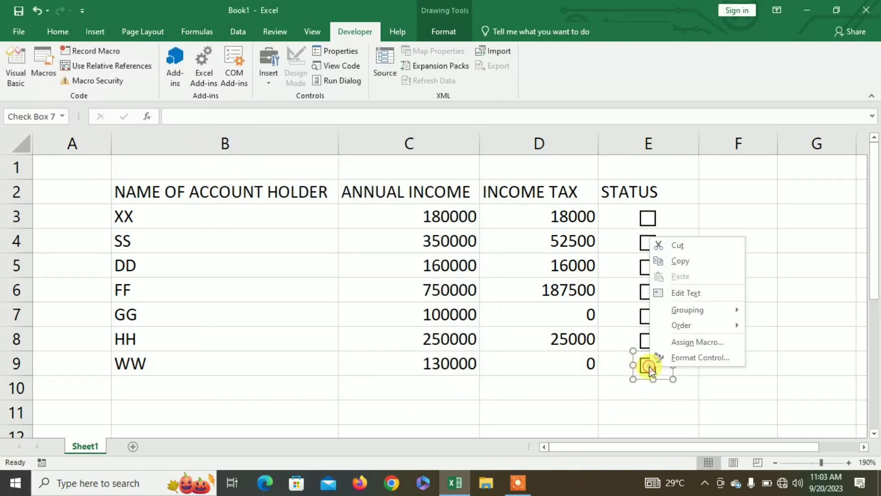
pyautogui.click(673, 360)
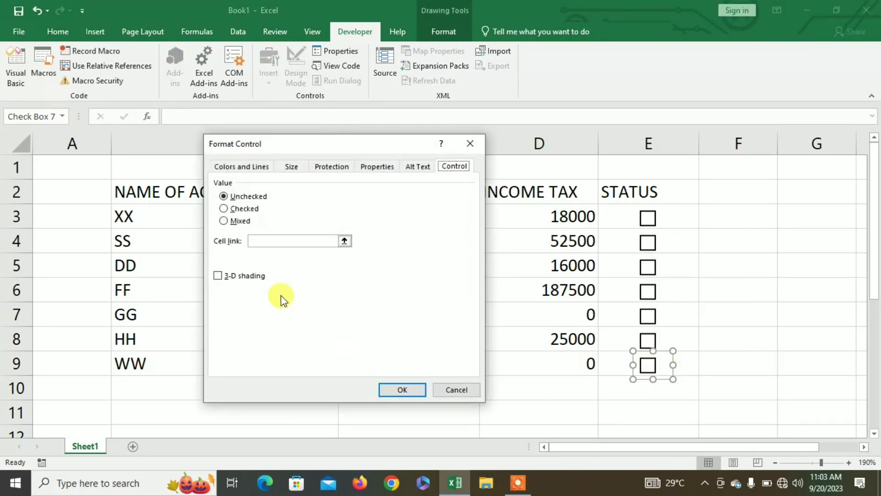
pyautogui.click(261, 240)
pyautogui.click(617, 367)
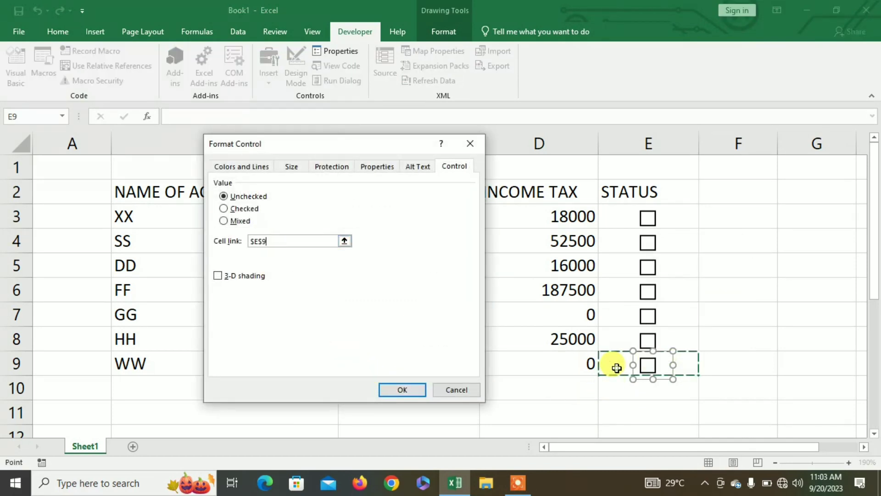
pyautogui.click(402, 389)
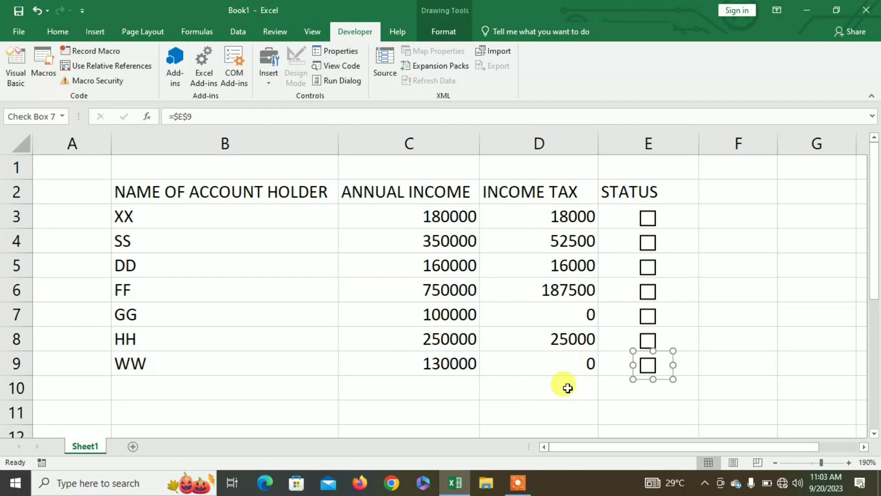
# - Test the linked check boxes by ticking the one in E3 and ticking, then unticking, the one in E6
pyautogui.click(648, 218)
pyautogui.click(648, 291)
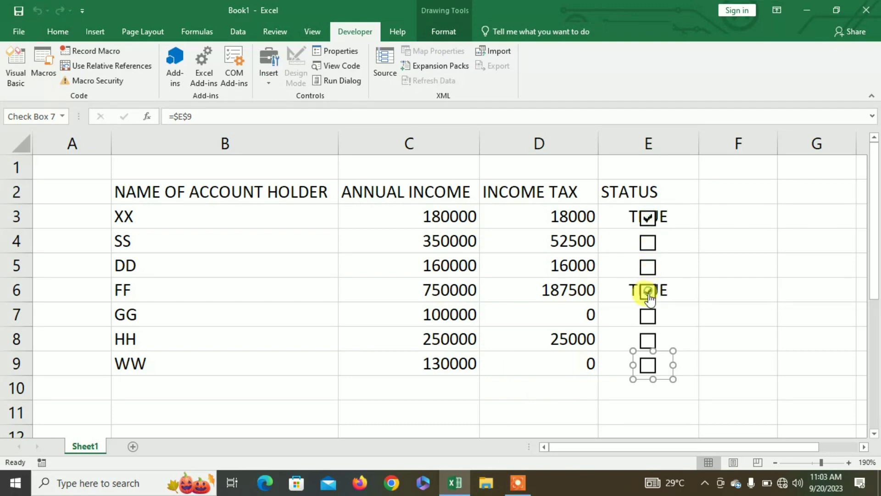
pyautogui.click(649, 292)
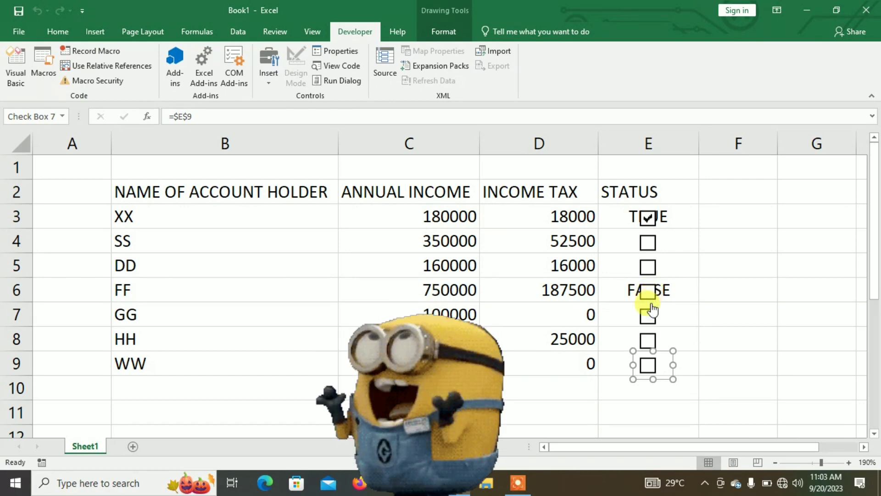
# - Add the column header REMARK in cell F2, beside STATUS
pyautogui.click(724, 197)
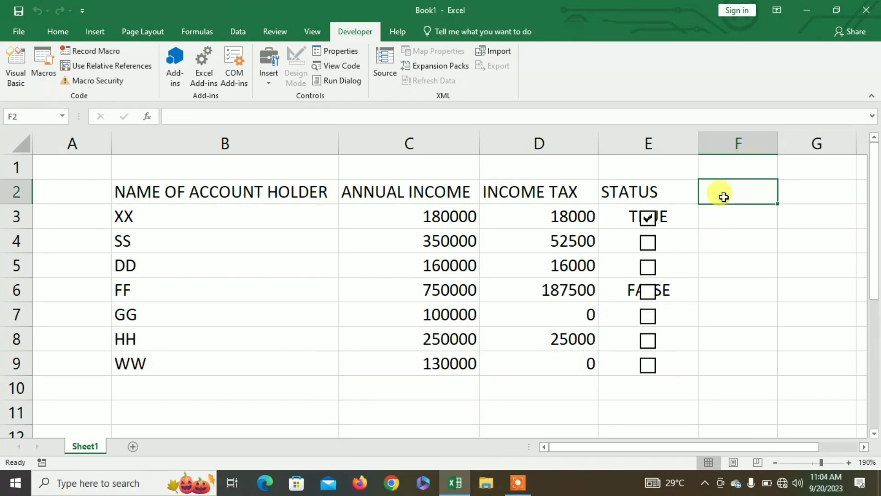
pyautogui.write('REMARK')
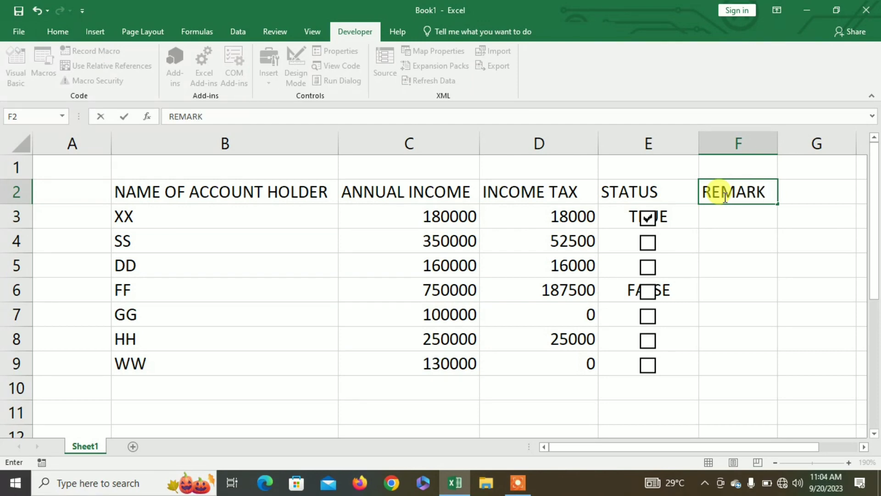
pyautogui.press('Return')
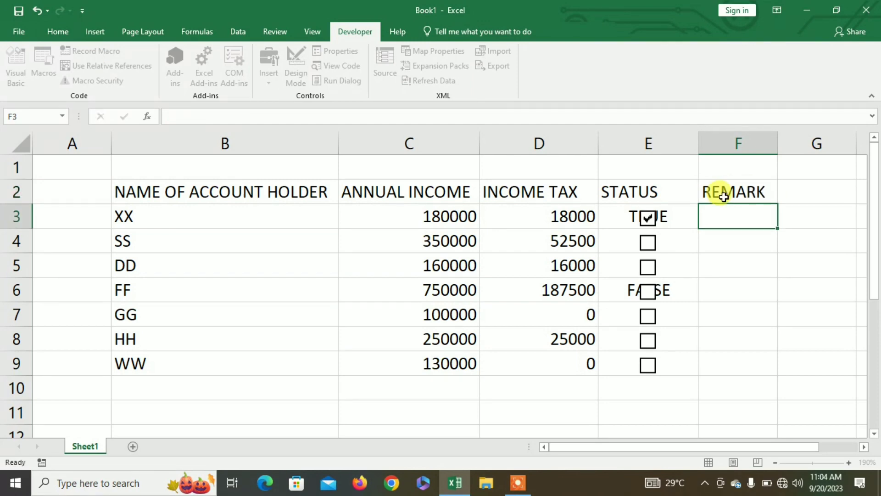
# - Begin an IF formula in F3 that tests whether E3=TRUE, up to the value-if-true argument
pyautogui.write('=IF(')
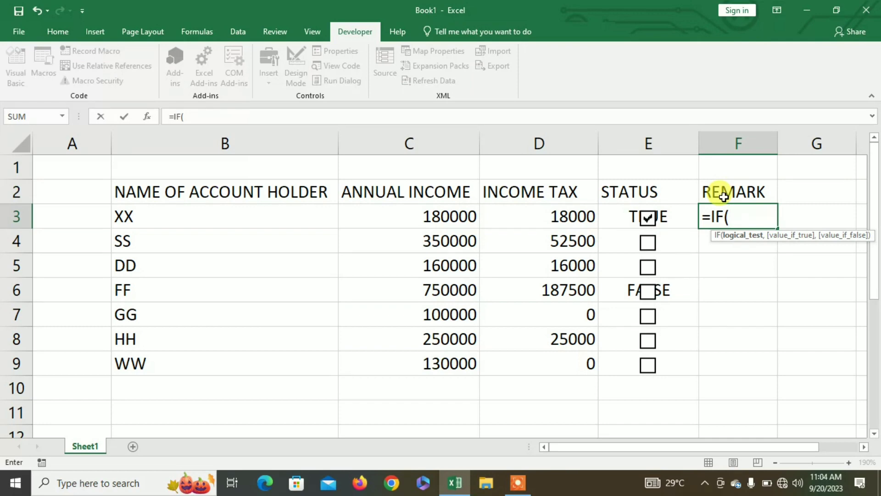
pyautogui.press('Left')
pyautogui.write('=')
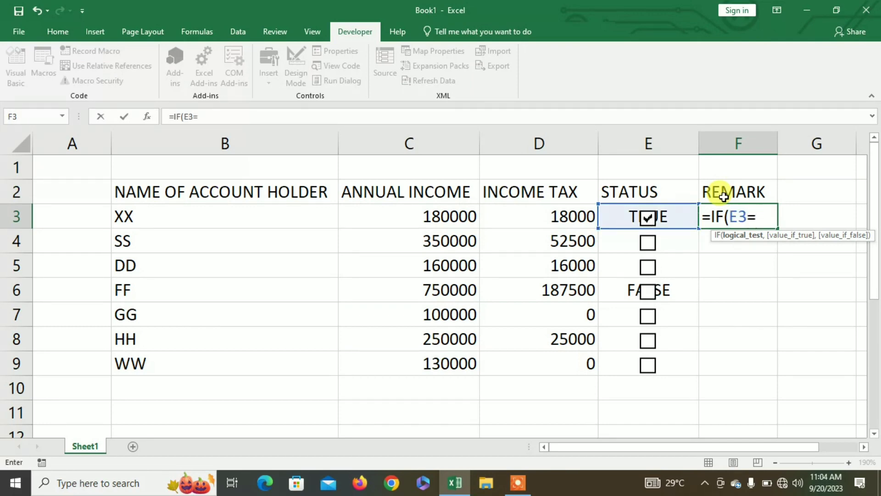
pyautogui.write('TRUE')
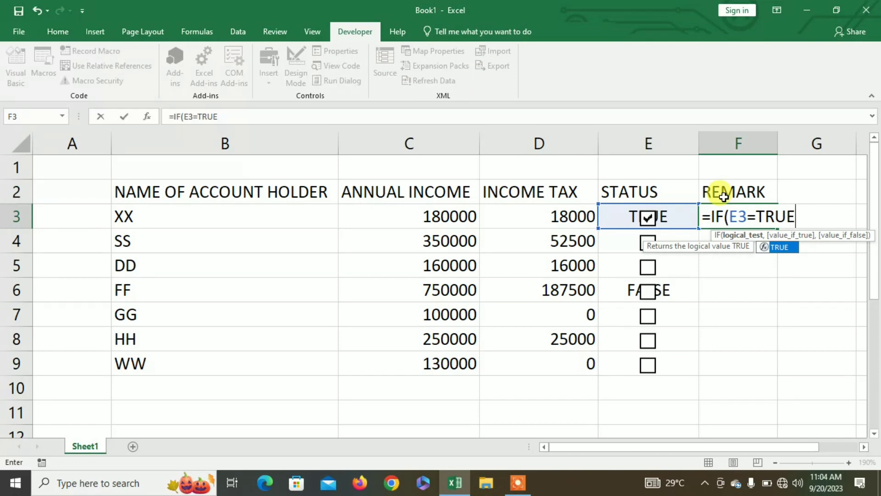
pyautogui.write(',')
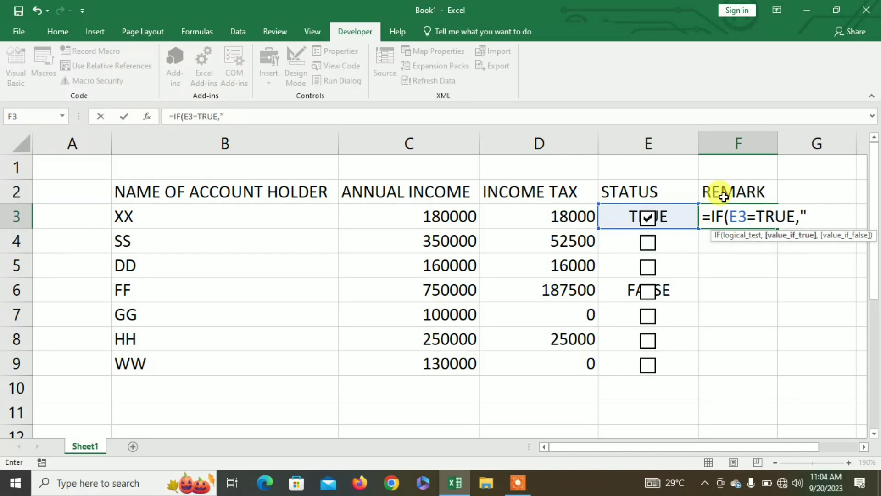
pyautogui.write('"OUTSTANDI')
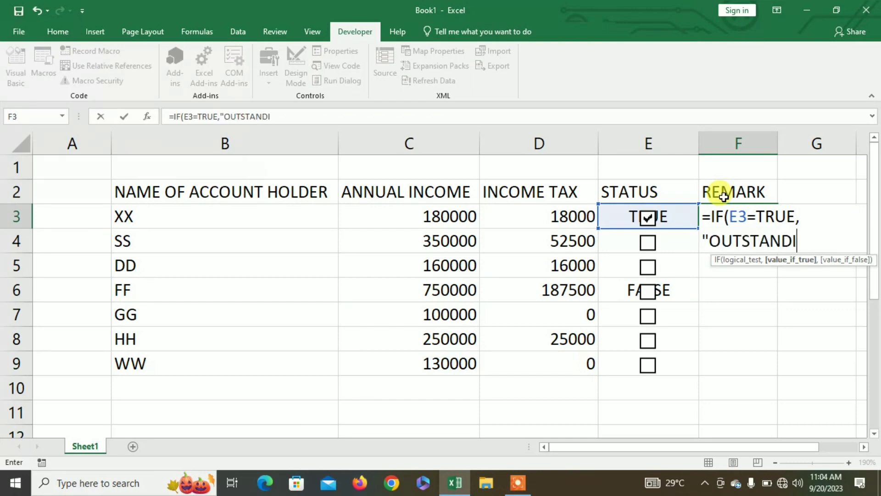
pyautogui.write('NG')
pyautogui.press('BackSpace')
pyautogui.press('BackSpace')
pyautogui.press('BackSpace')
pyautogui.press('BackSpace')
pyautogui.press('BackSpace')
pyautogui.press('BackSpace')
pyautogui.press('BackSpace')
pyautogui.press('BackSpace')
pyautogui.press('BackSpace')
# - Complete the F3 formula as =IF(E3=TRUE,"APPLICABLE","NOT APPLICABLE")
pyautogui.write('A')
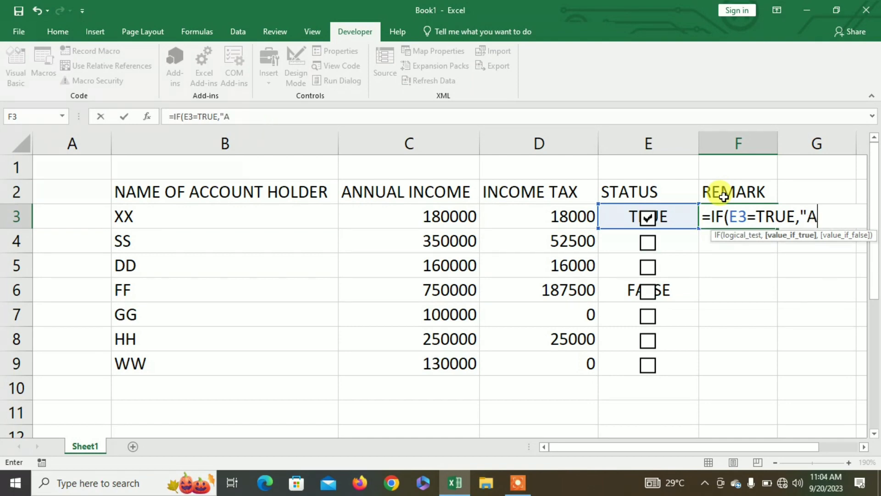
pyautogui.write('PPLICA')
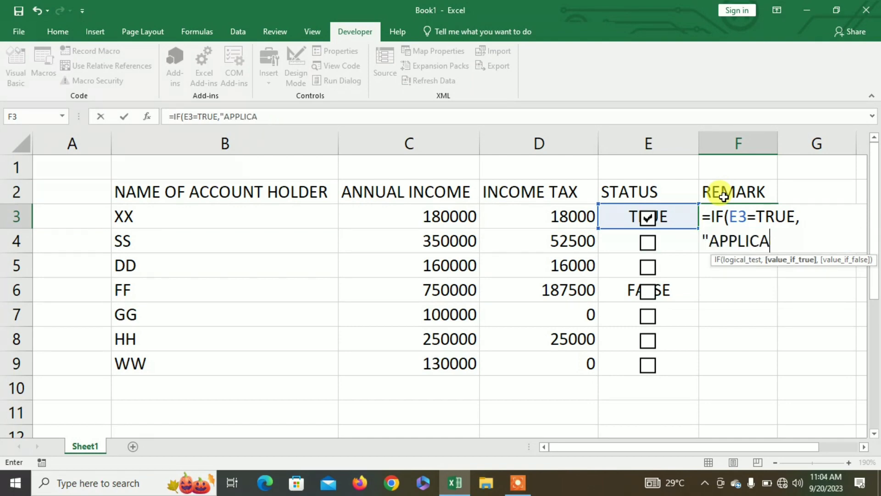
pyautogui.write('BLE')
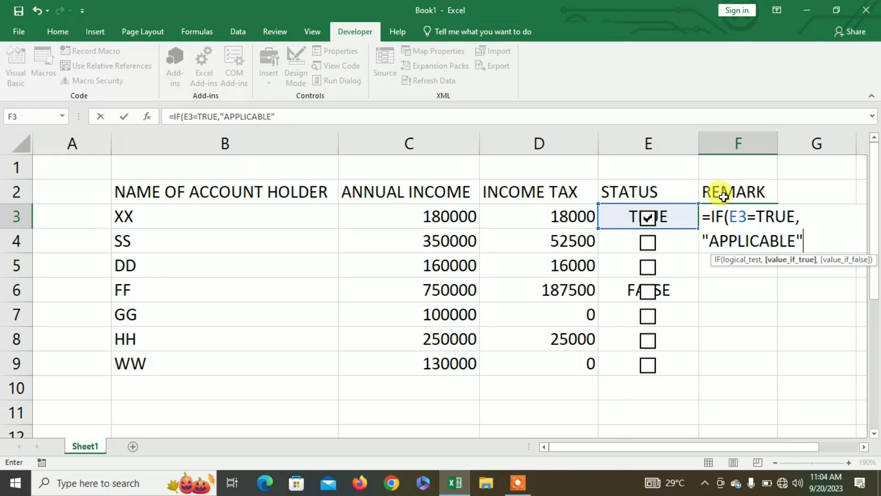
pyautogui.write('",')
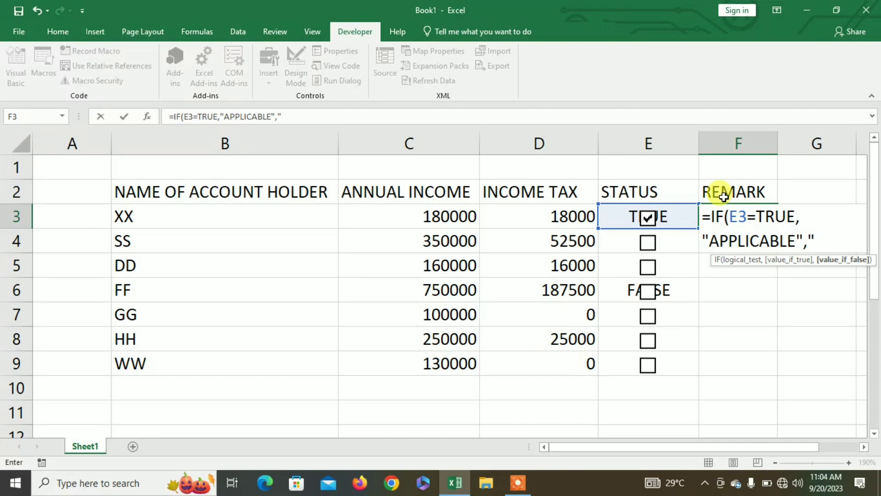
pyautogui.write('"NOT A')
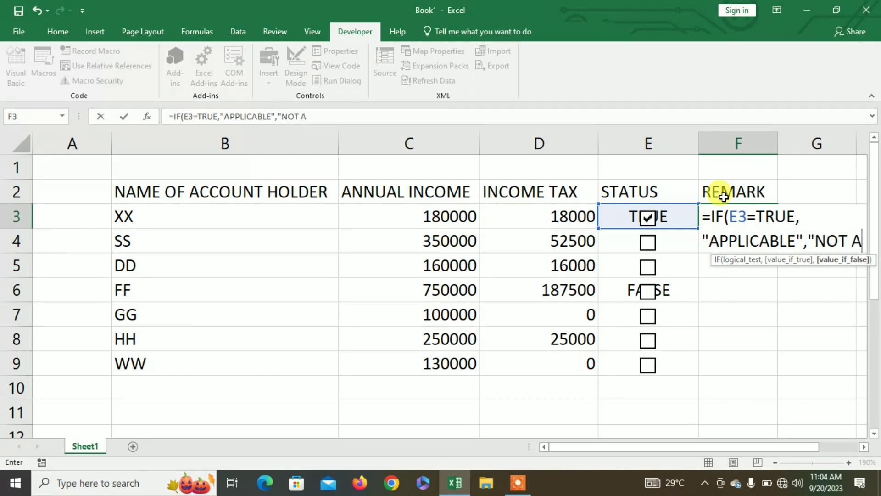
pyautogui.write('PPLICABLE')
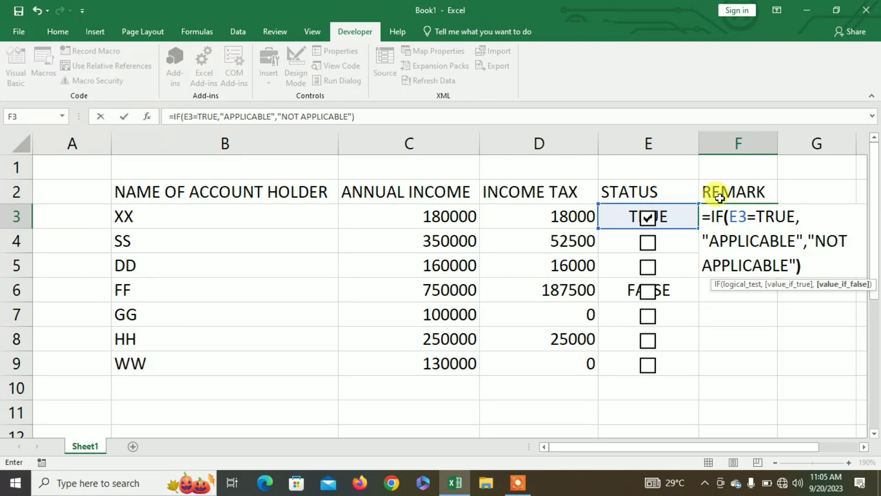
pyautogui.press('Return')
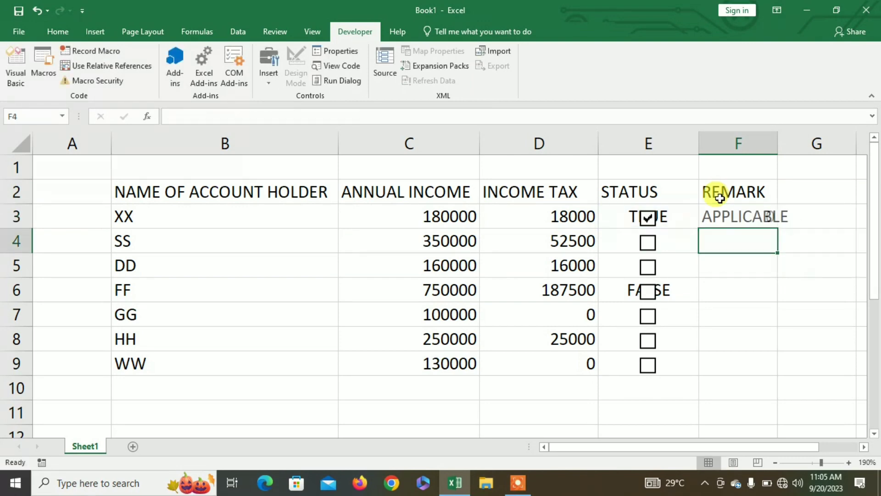
# - Fit column F's width to its contents and fill the F3 remark formula down through F9
pyautogui.doubleClick(777, 142)
pyautogui.click(775, 216)
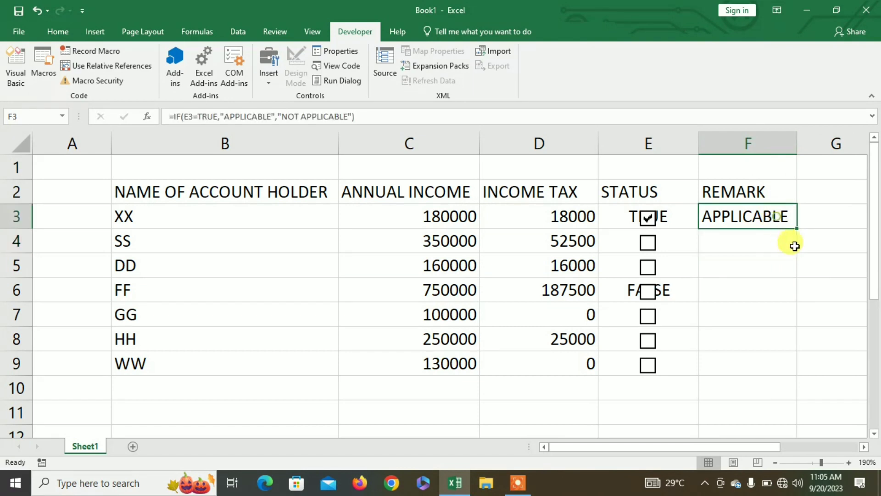
pyautogui.moveTo(797, 227); pyautogui.dragTo(798, 381)
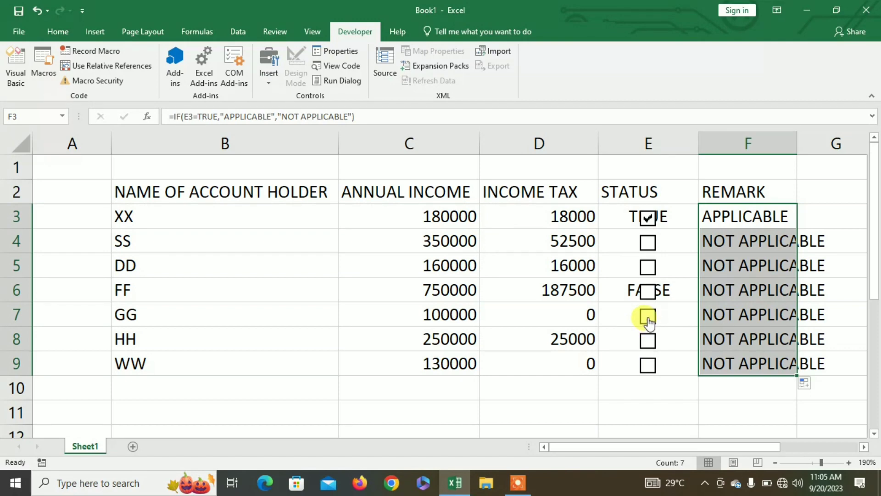
# - Tick the check boxes in the SS, FF and HH rows of the STATUS column
pyautogui.click(648, 242)
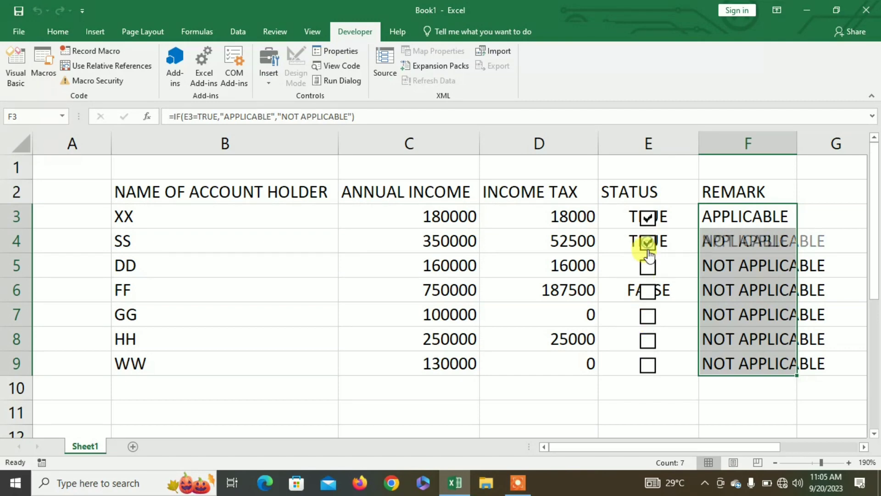
pyautogui.click(648, 292)
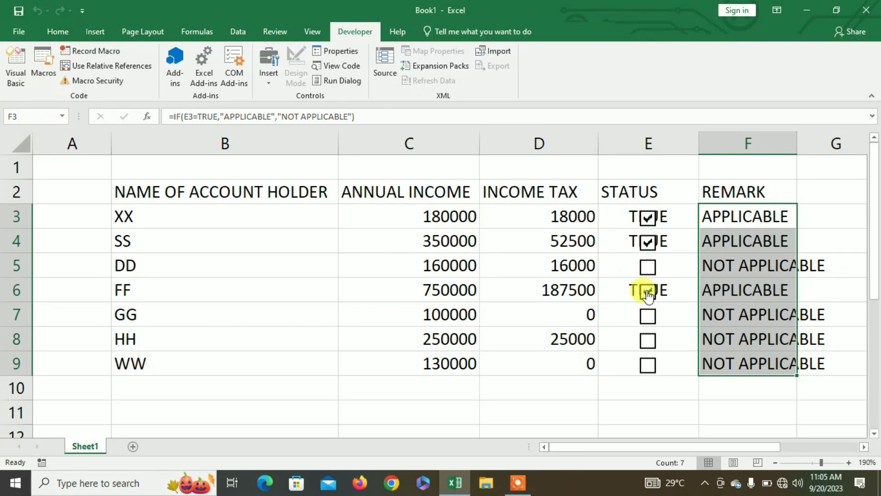
pyautogui.click(648, 341)
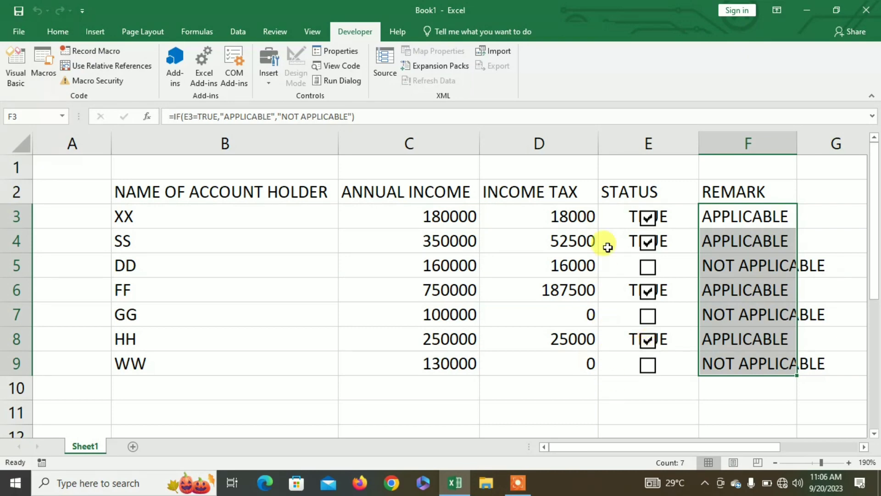
# - Hide the TRUE/FALSE text behind the check boxes in E3:E9 with a custom number format
pyautogui.click(614, 213)
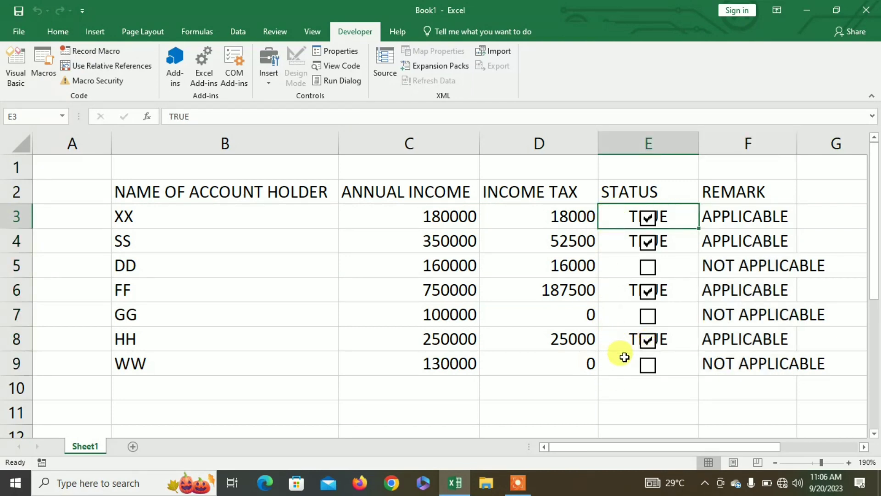
pyautogui.moveTo(616, 219); pyautogui.dragTo(629, 370)
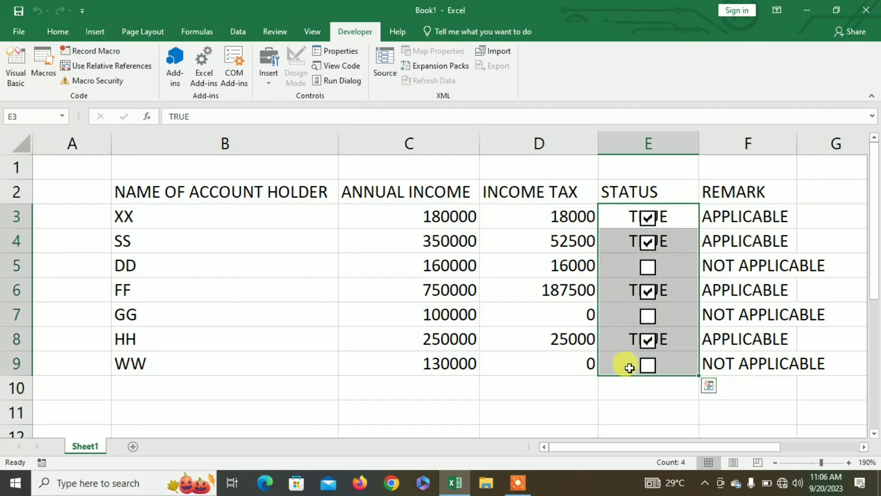
pyautogui.hotkey('ctrl', '1')
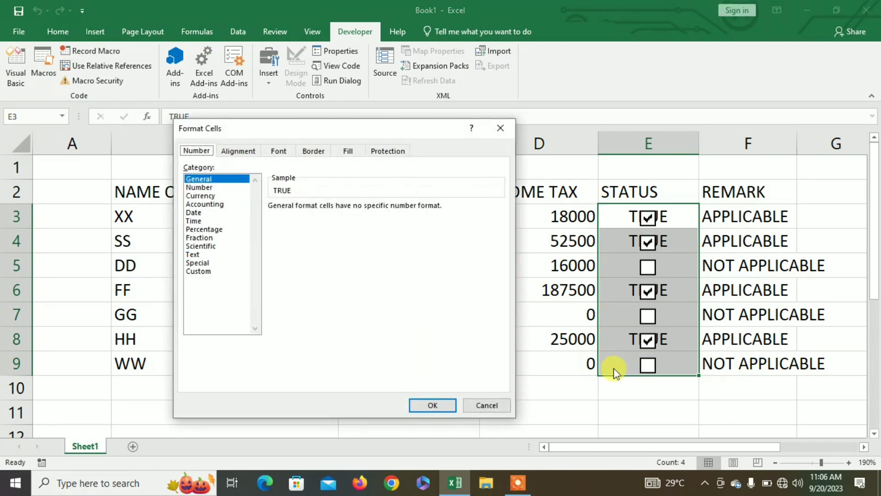
pyautogui.click(216, 264)
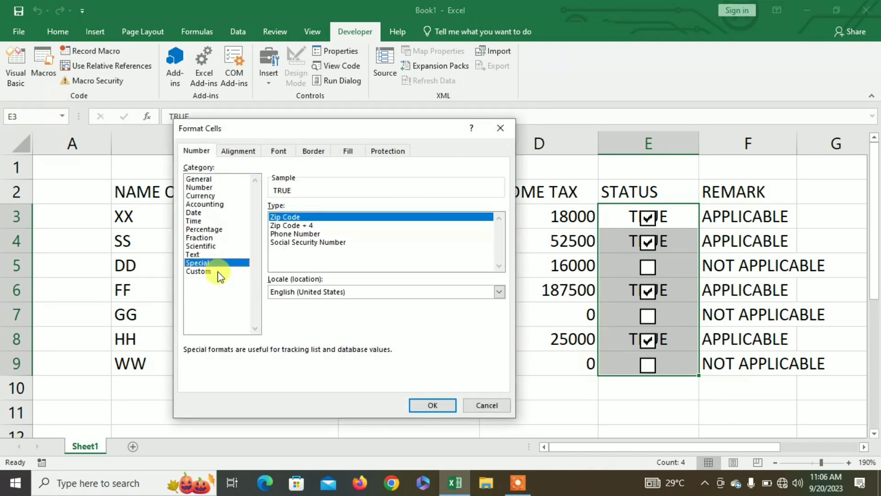
pyautogui.click(219, 272)
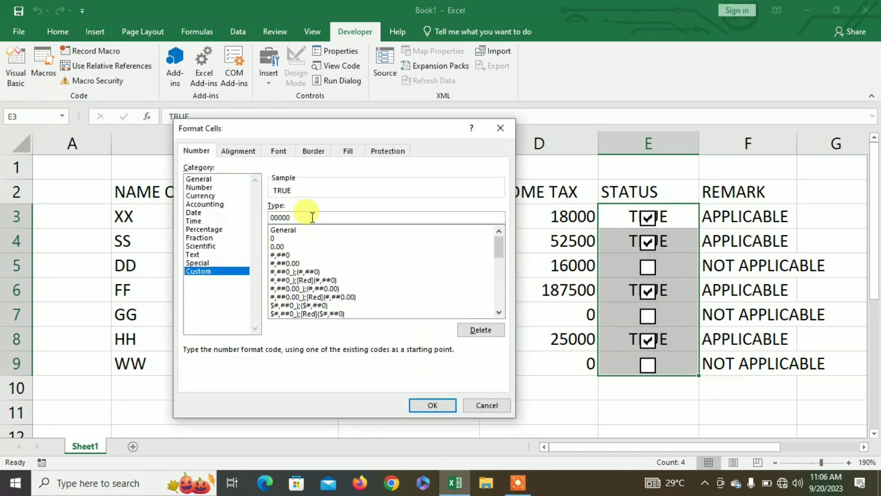
pyautogui.press('BackSpace')
pyautogui.press('BackSpace')
pyautogui.press('BackSpace')
pyautogui.press('BackSpace')
pyautogui.press('Return')
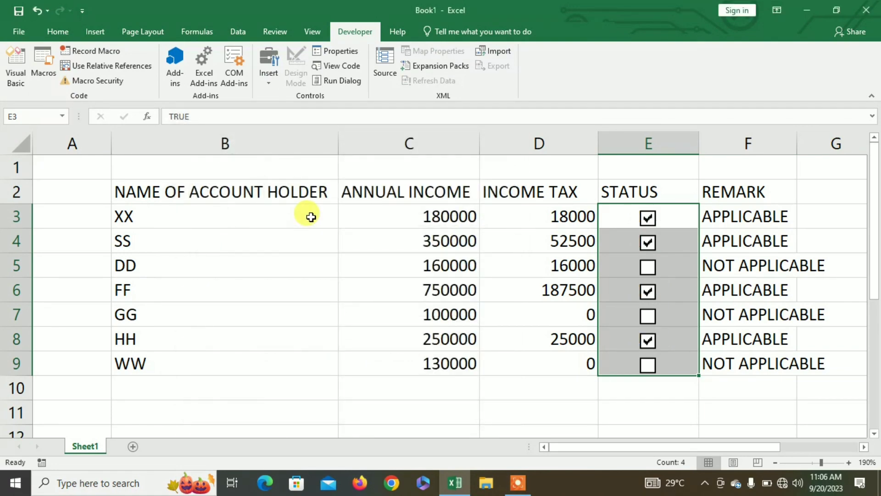
# - AutoFit the column widths of the whole table, B2:F9
pyautogui.moveTo(198, 192); pyautogui.dragTo(780, 366)
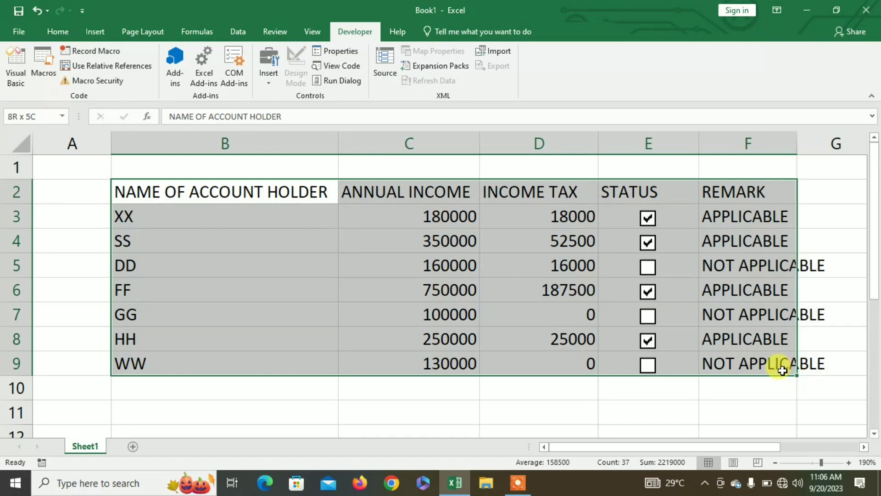
pyautogui.click(64, 31)
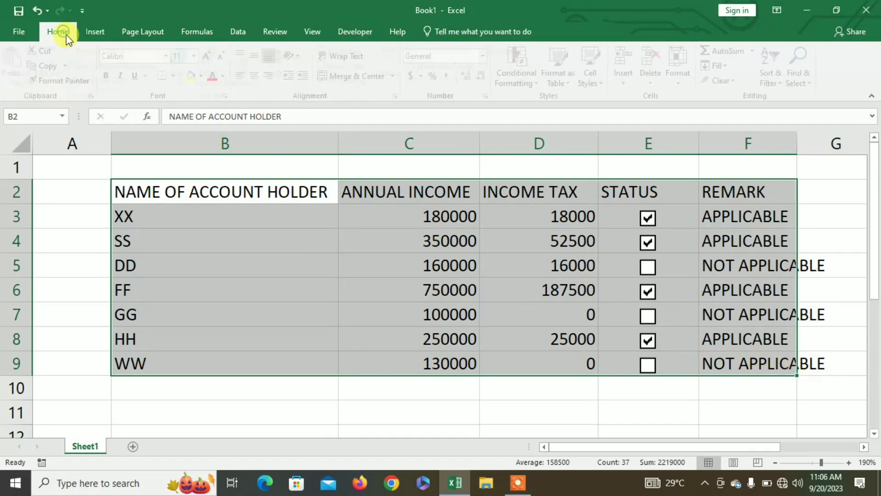
pyautogui.click(686, 85)
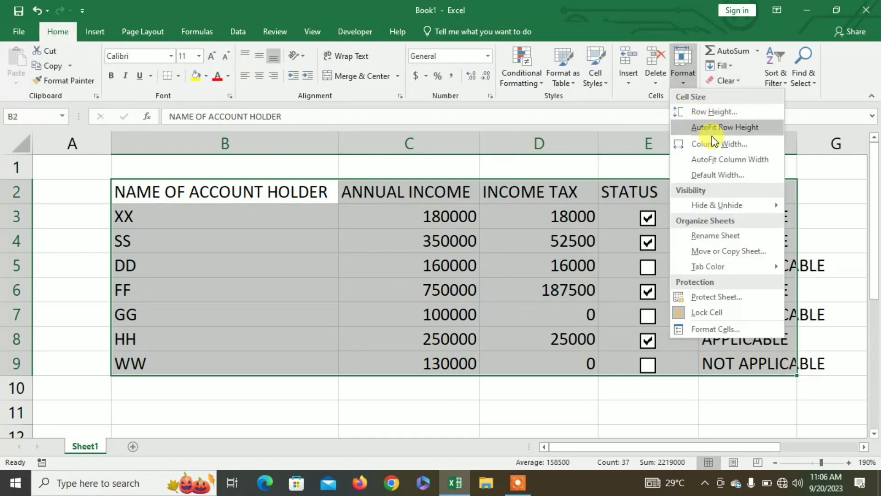
pyautogui.click(717, 161)
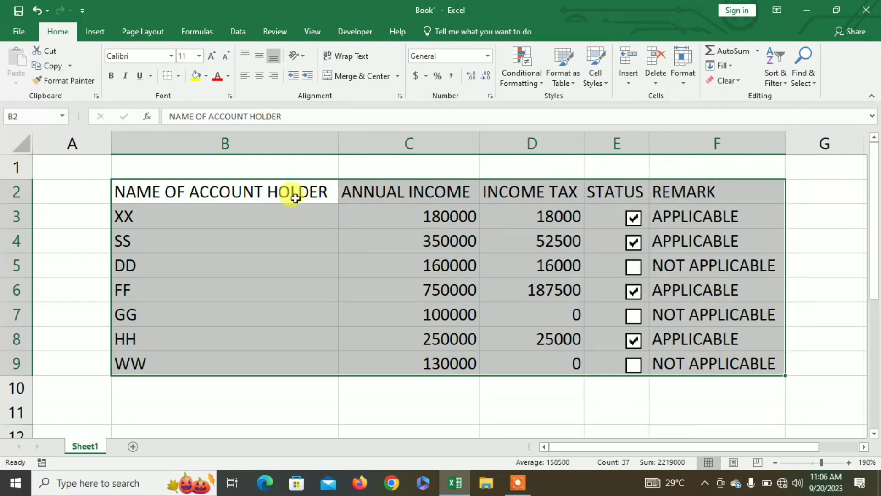
# - Center the header row B2:F2 and make its text bold
pyautogui.moveTo(240, 191); pyautogui.dragTo(701, 193)
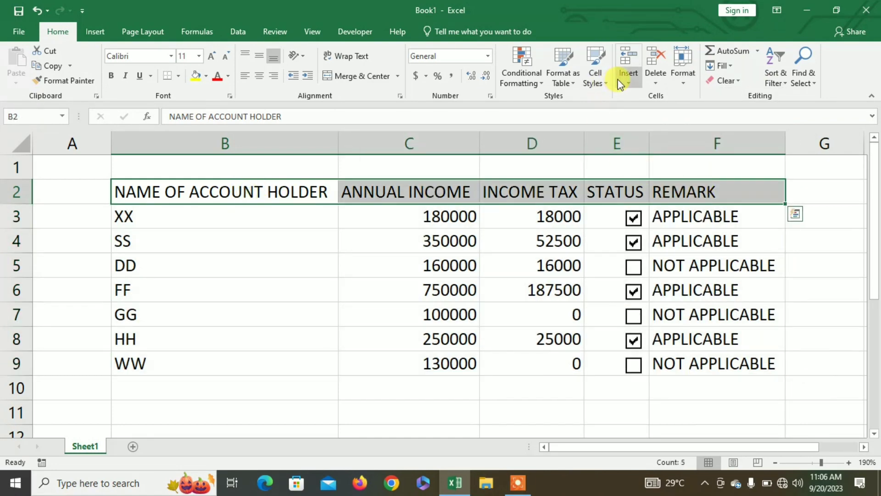
pyautogui.click(259, 79)
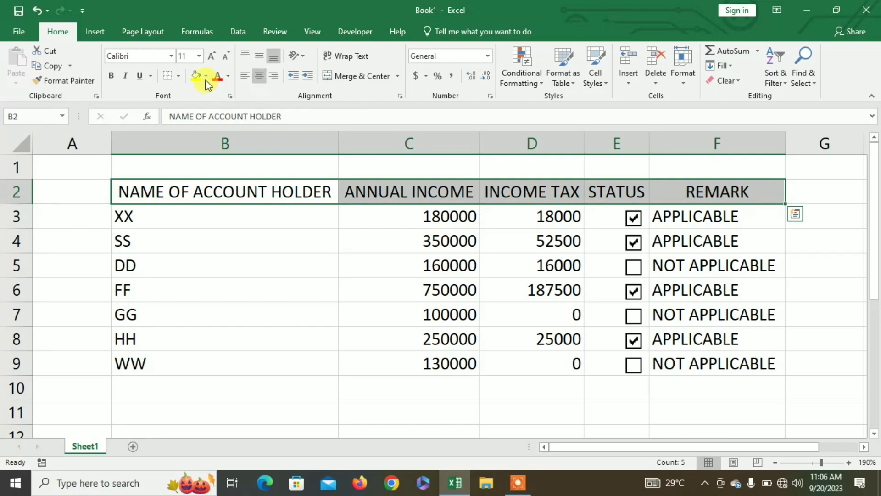
pyautogui.click(117, 79)
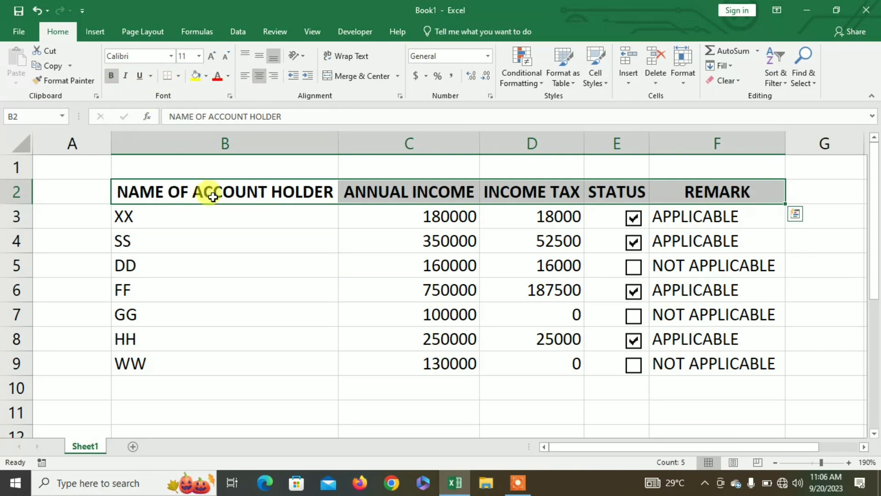
# - Apply all borders to the table range B2:F9
pyautogui.moveTo(235, 195); pyautogui.dragTo(764, 368)
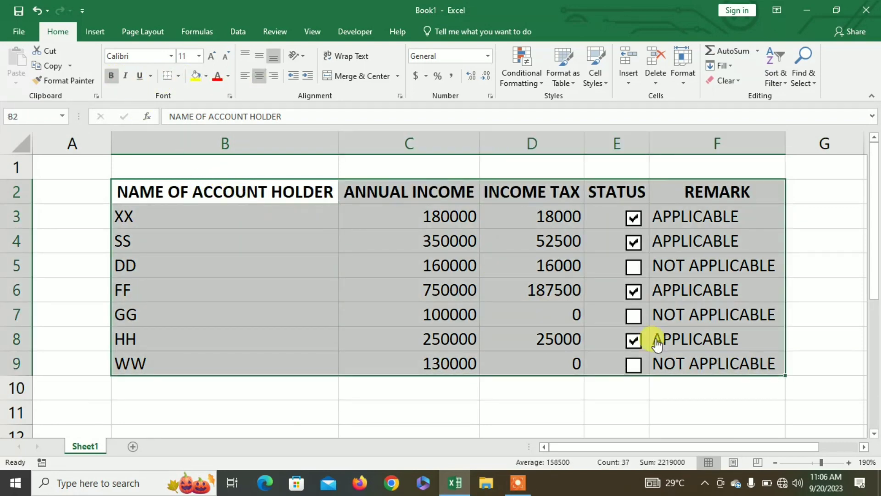
pyautogui.click(178, 76)
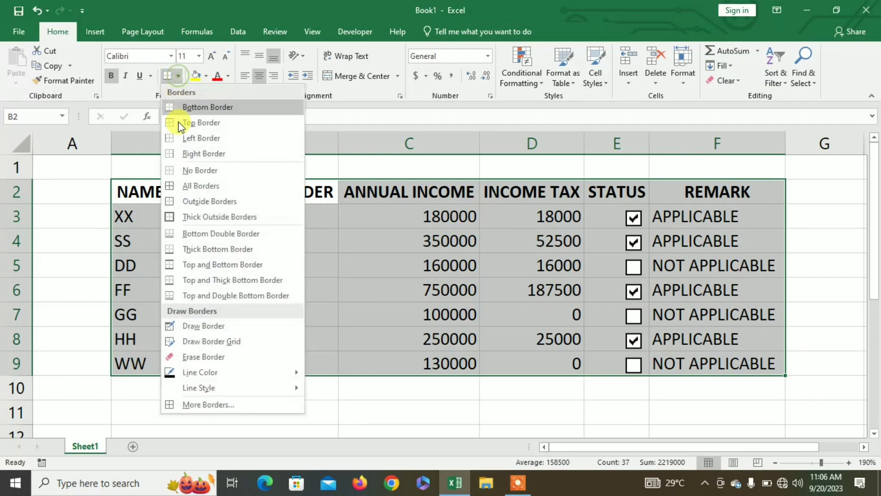
pyautogui.click(192, 193)
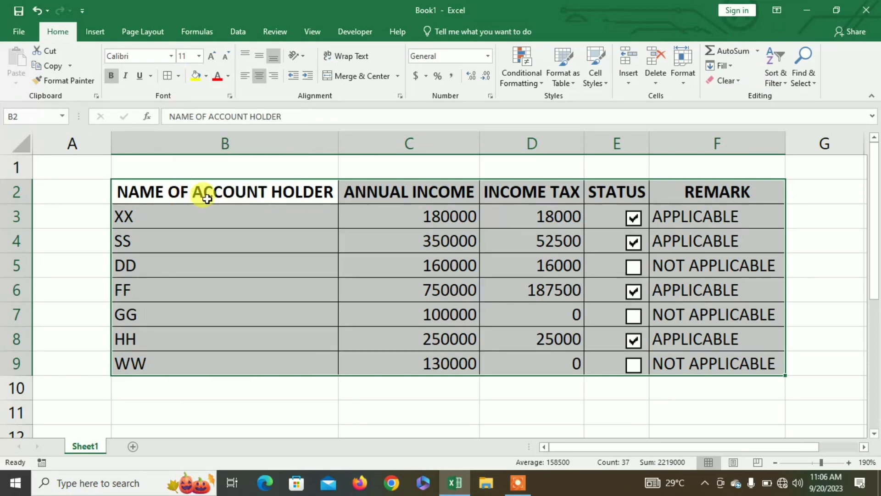
# - Give the header row B2:F2 a yellow fill and red font color
pyautogui.moveTo(200, 192); pyautogui.dragTo(710, 186)
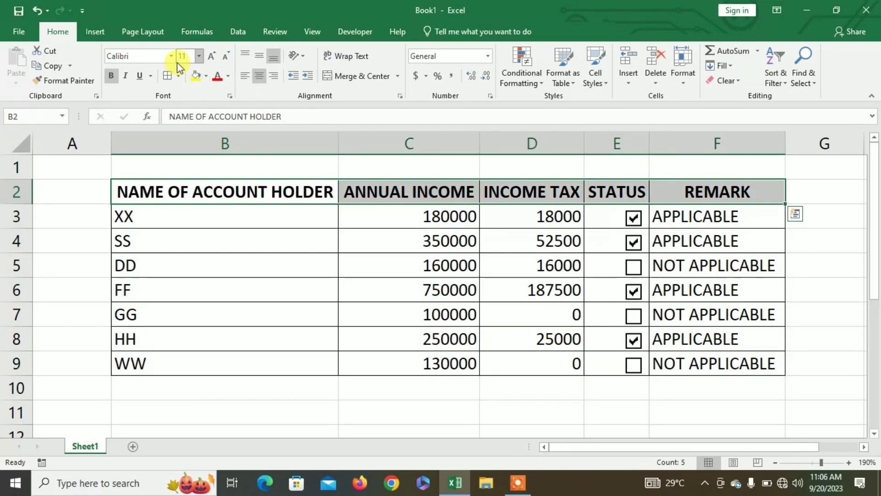
pyautogui.click(195, 75)
pyautogui.click(218, 78)
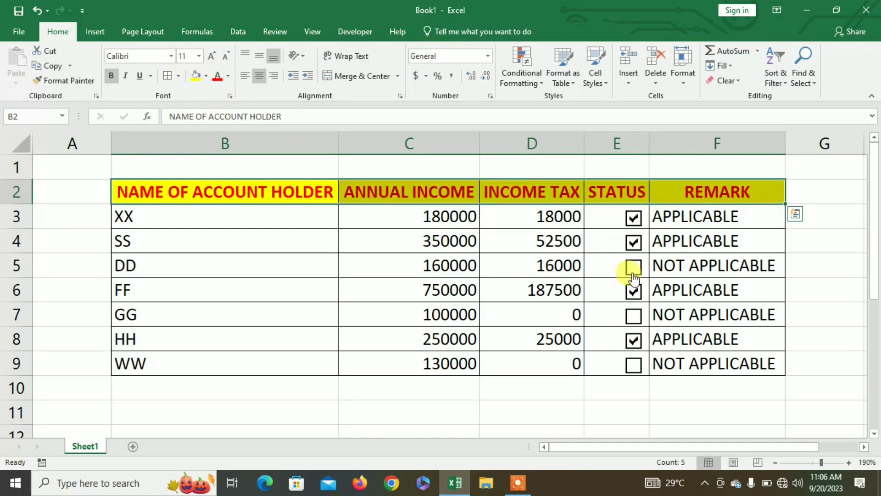
# - Start a new conditional formatting rule for the table data B3:F9 that uses a formula to determine which cells to format
pyautogui.moveTo(684, 215); pyautogui.dragTo(254, 354)
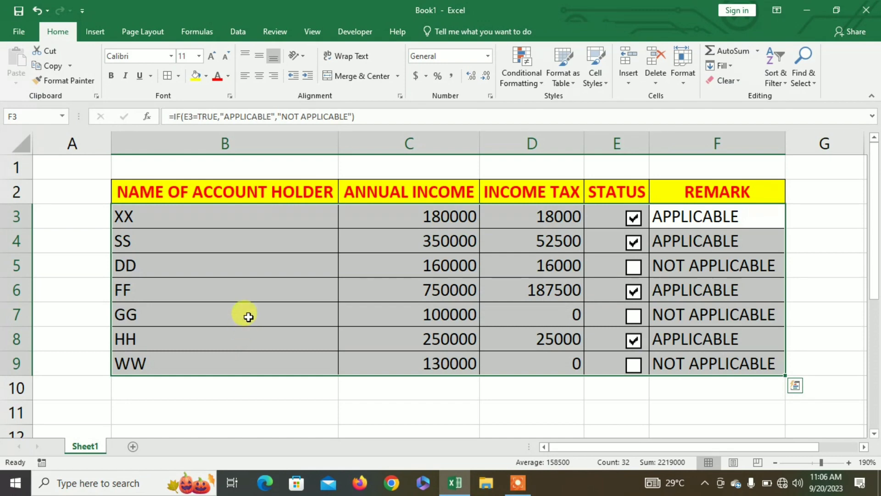
pyautogui.click(527, 72)
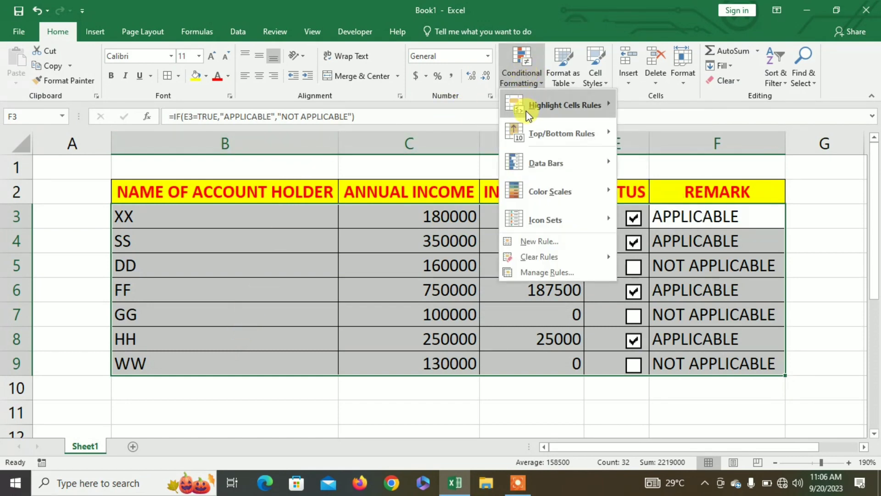
pyautogui.moveTo(526, 111)
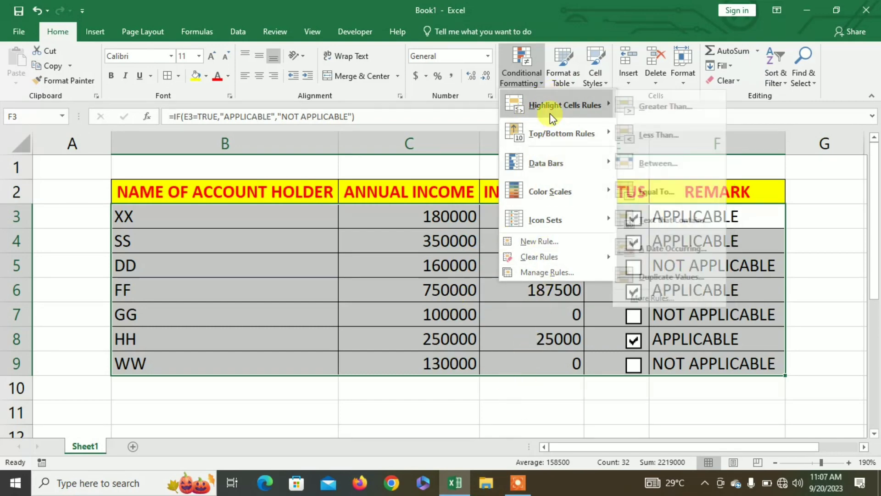
pyautogui.click(565, 243)
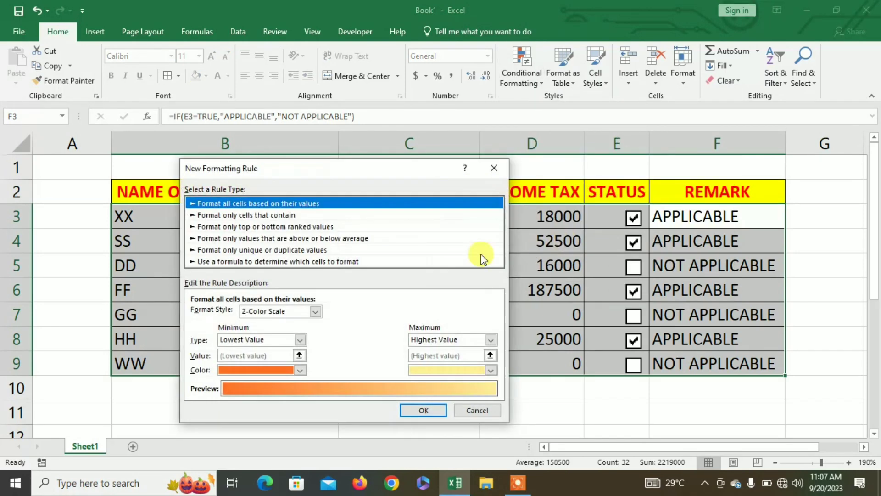
pyautogui.click(337, 261)
pyautogui.moveTo(291, 173); pyautogui.dragTo(663, 175)
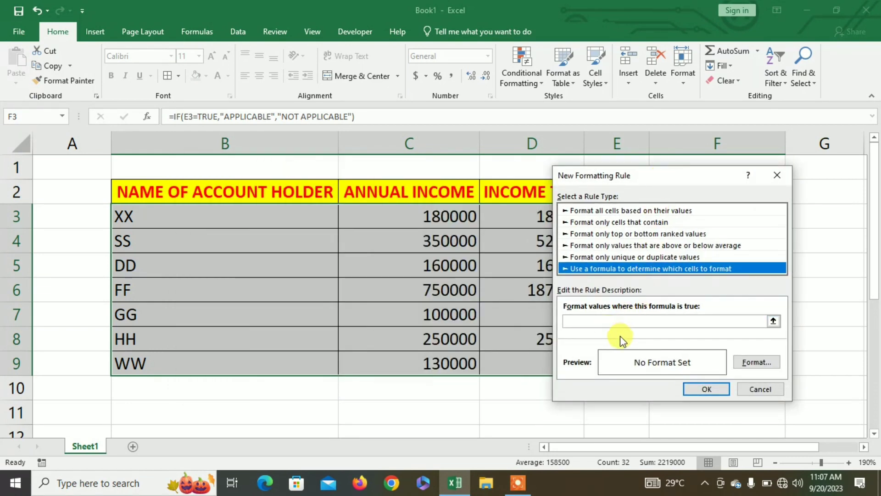
# - Enter =$C3<160000 as the rule's formula, with only the column reference absolute
pyautogui.click(592, 322)
pyautogui.write('=')
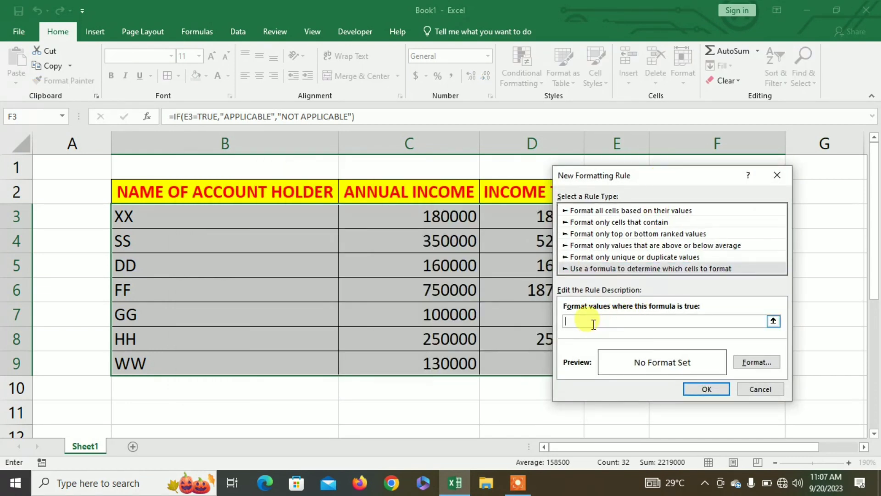
pyautogui.click(430, 218)
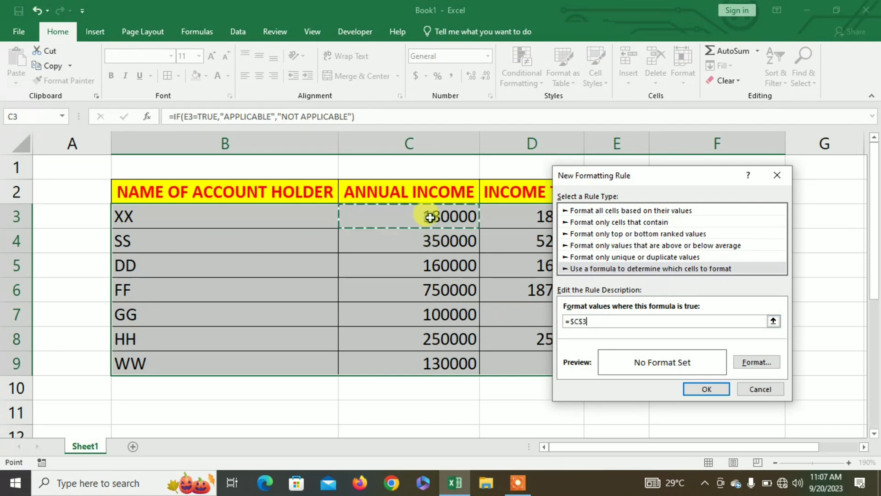
pyautogui.click(584, 320)
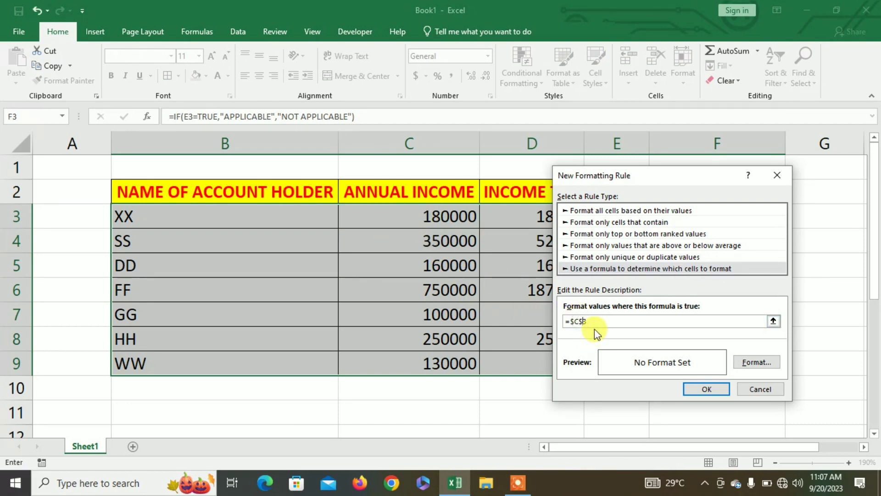
pyautogui.click(596, 324)
pyautogui.write('<160000')
# - Give the rule a red fill with bold white font and apply it to the table data
pyautogui.click(756, 362)
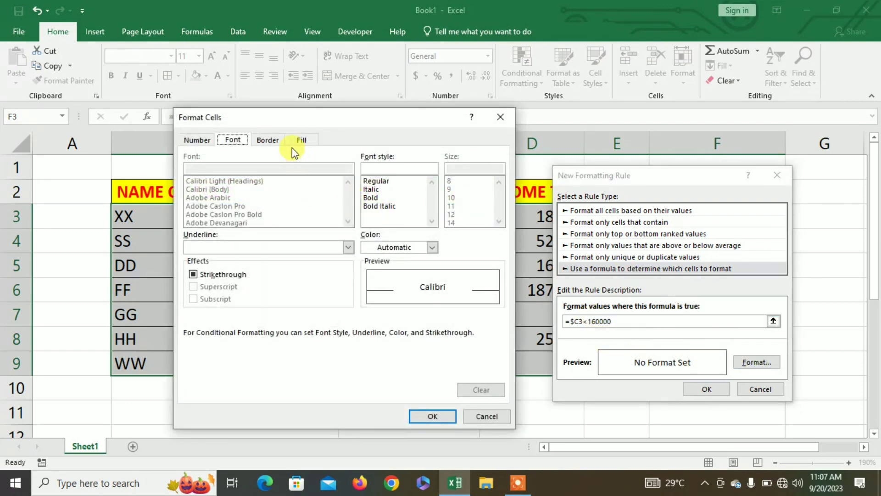
pyautogui.click(300, 140)
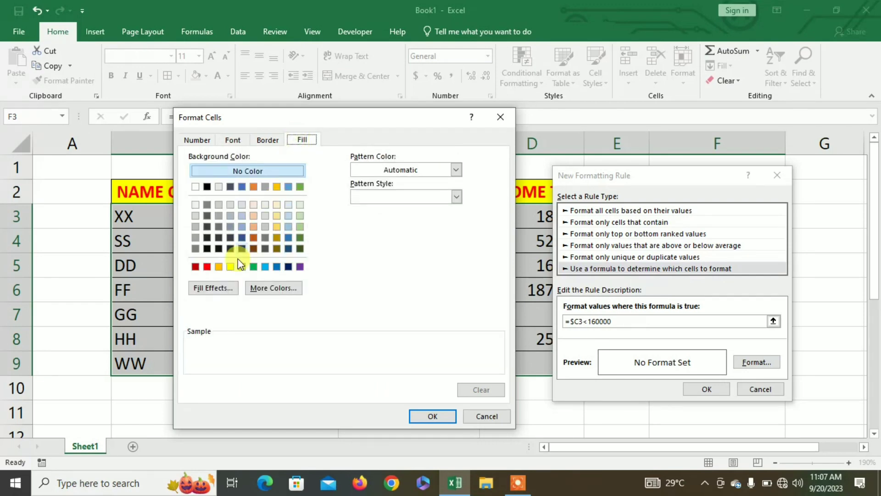
pyautogui.click(207, 267)
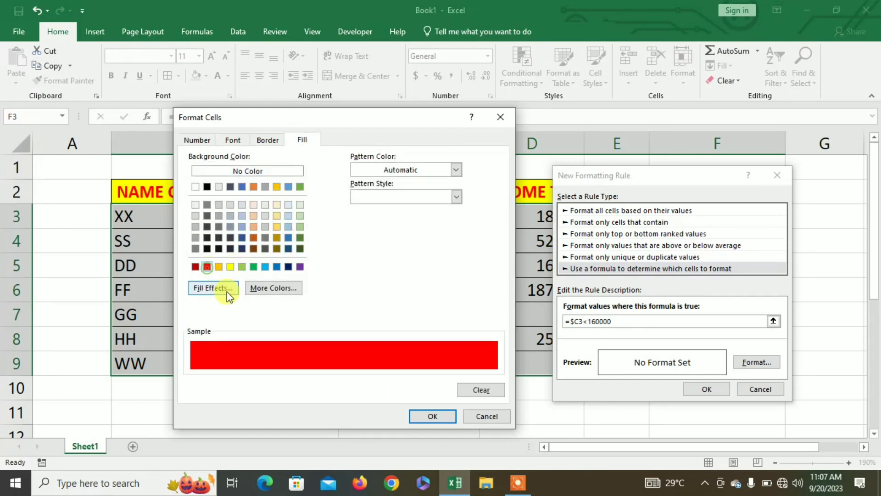
pyautogui.click(233, 139)
pyautogui.click(372, 198)
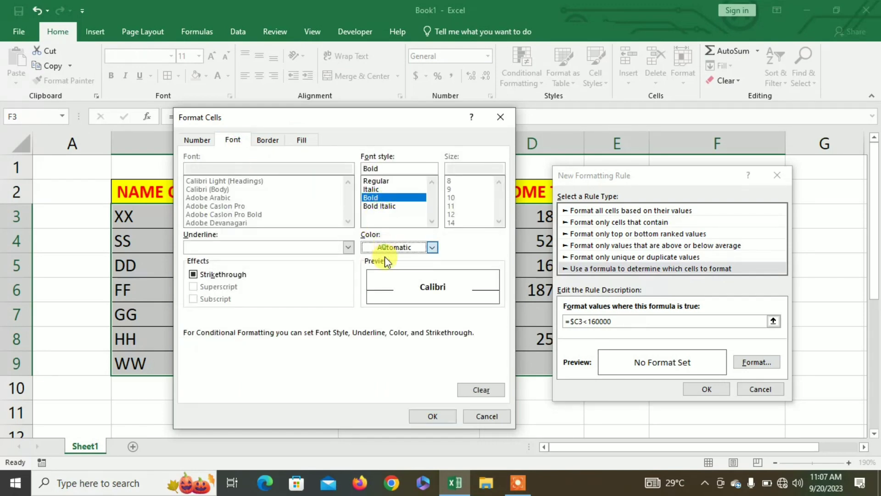
pyautogui.click(385, 250)
pyautogui.click(371, 294)
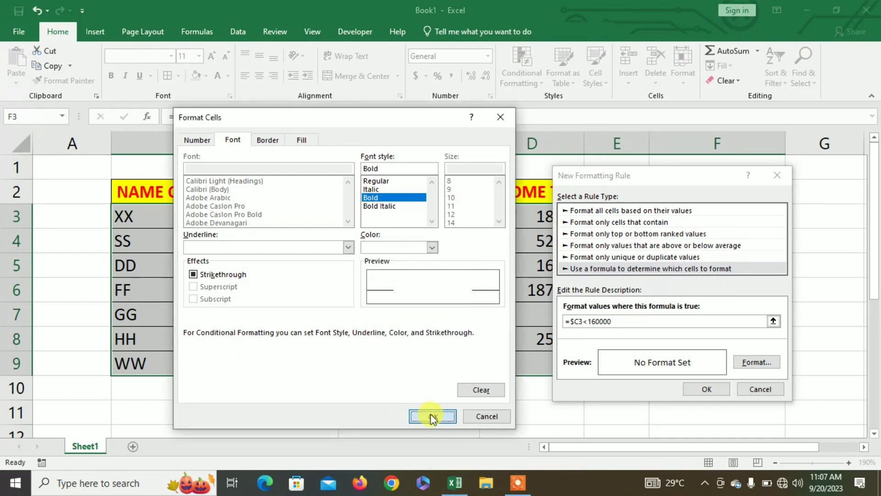
pyautogui.click(431, 414)
pyautogui.click(706, 388)
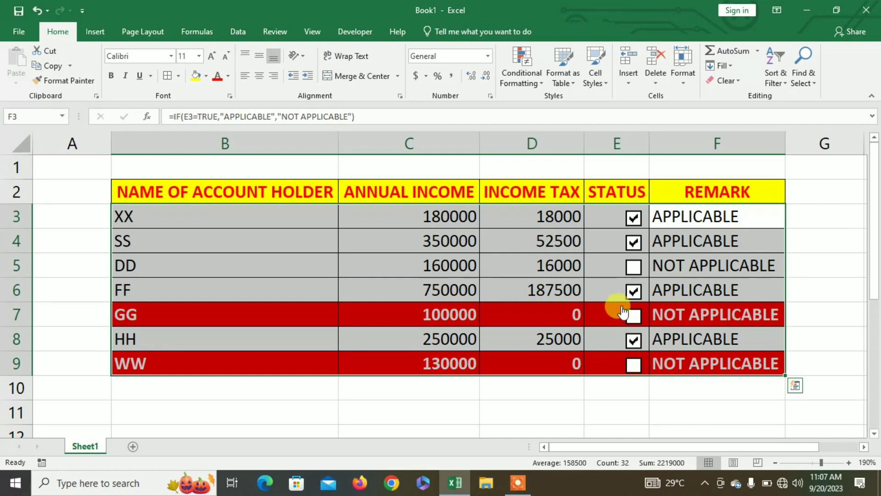
# - Set the annual income of SS in C4 to 100000 and uncheck that row's STATUS check box
pyautogui.click(397, 248)
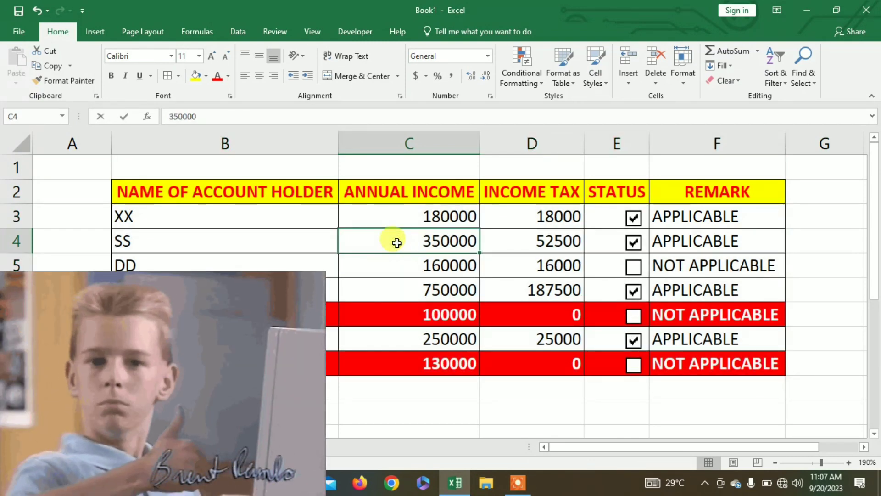
pyautogui.write('100000')
pyautogui.press('Return')
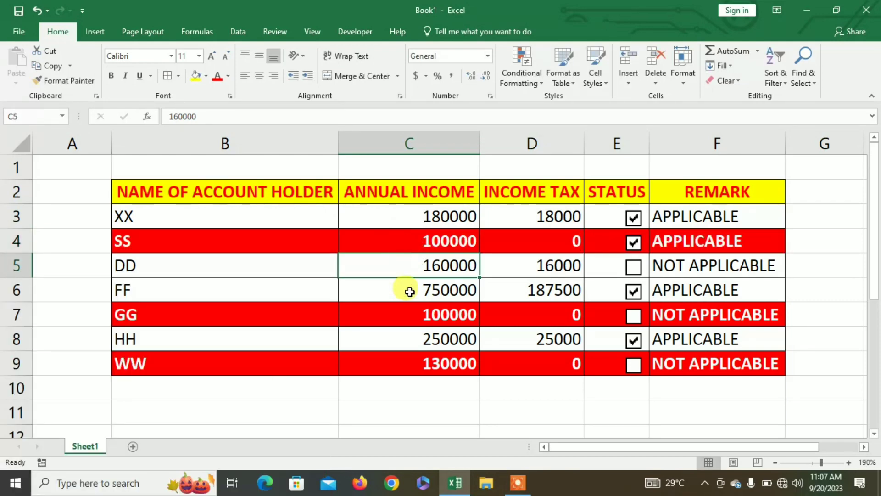
pyautogui.click(631, 244)
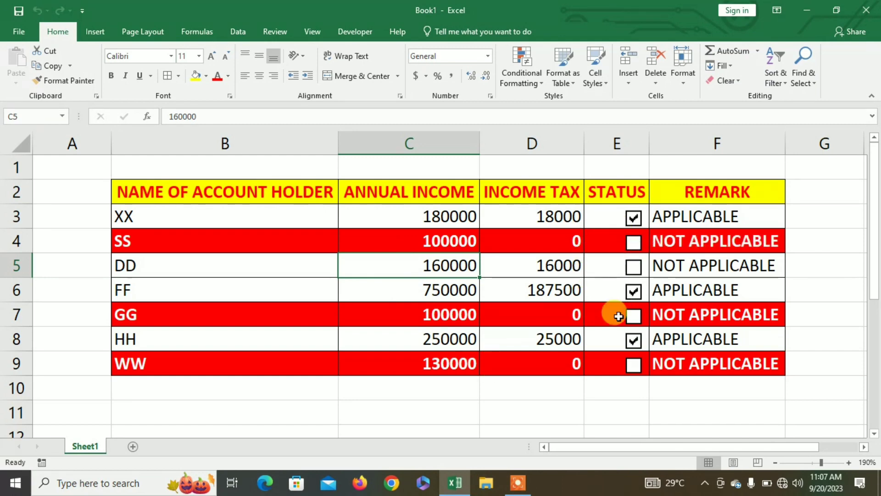
# - Insert WordArt in the orange style from the gallery's first row with the text INCOME TAX CALCULATION
pyautogui.scroll(-2, 329, 191)
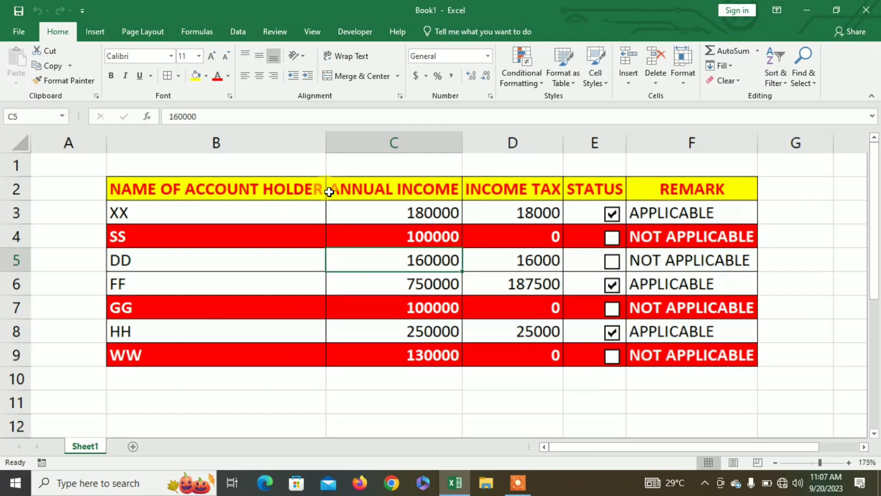
pyautogui.scroll(1, 249, 184)
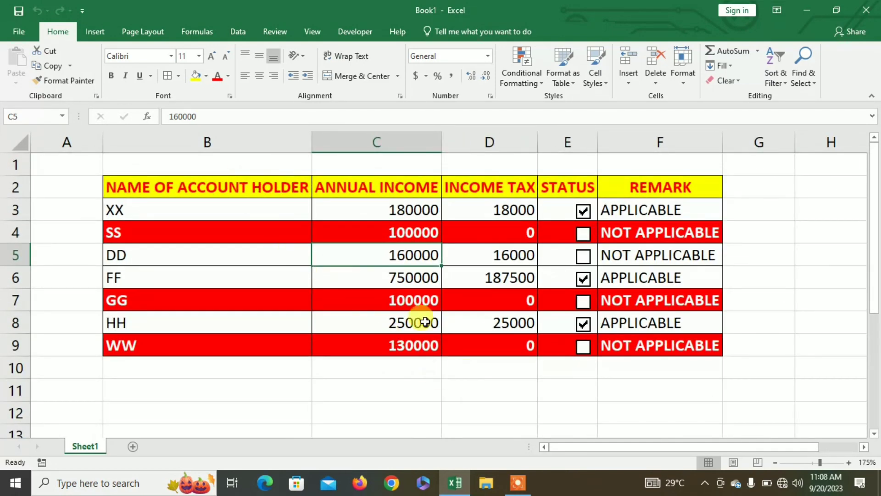
pyautogui.click(497, 374)
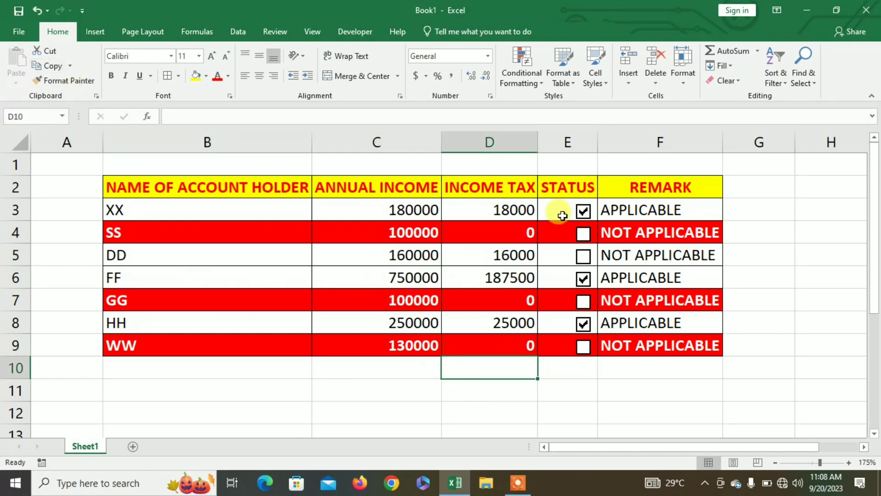
pyautogui.click(99, 31)
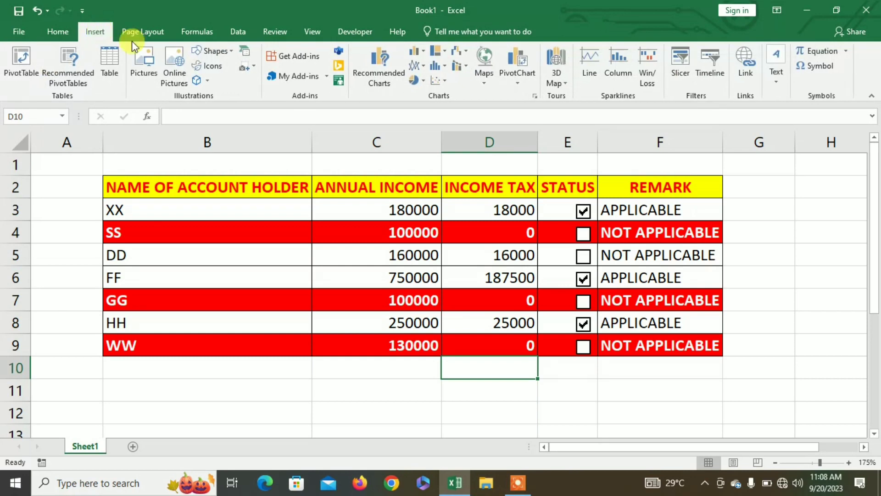
pyautogui.click(776, 79)
pyautogui.click(795, 117)
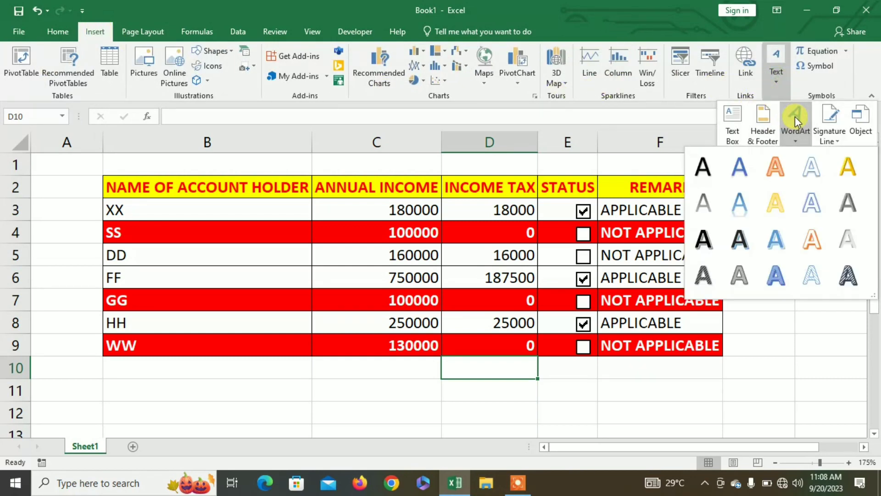
pyautogui.click(775, 166)
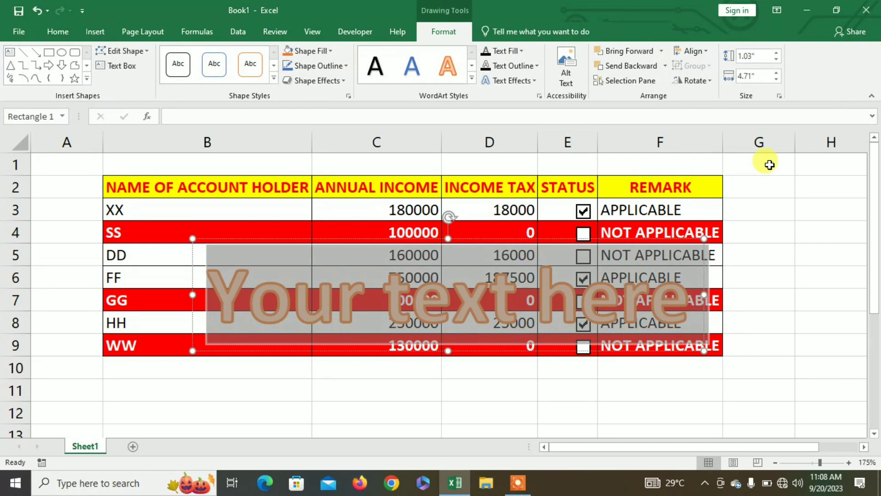
pyautogui.write('INCOME')
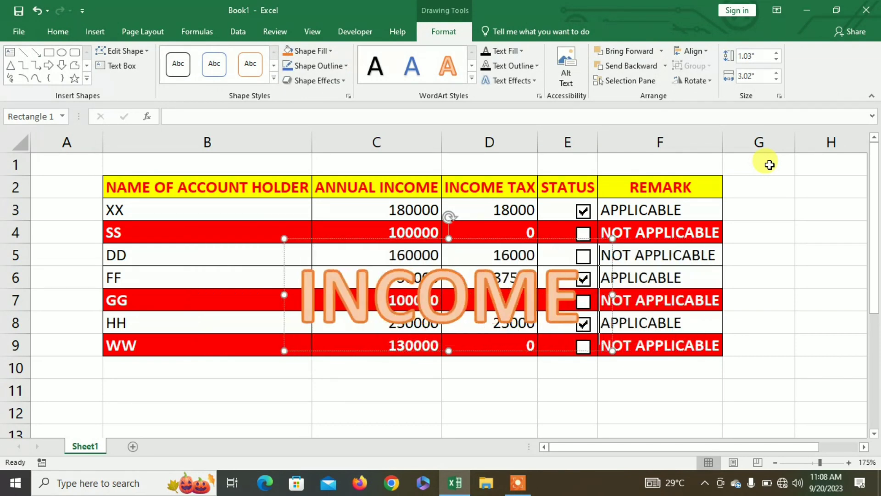
pyautogui.write(' TAX')
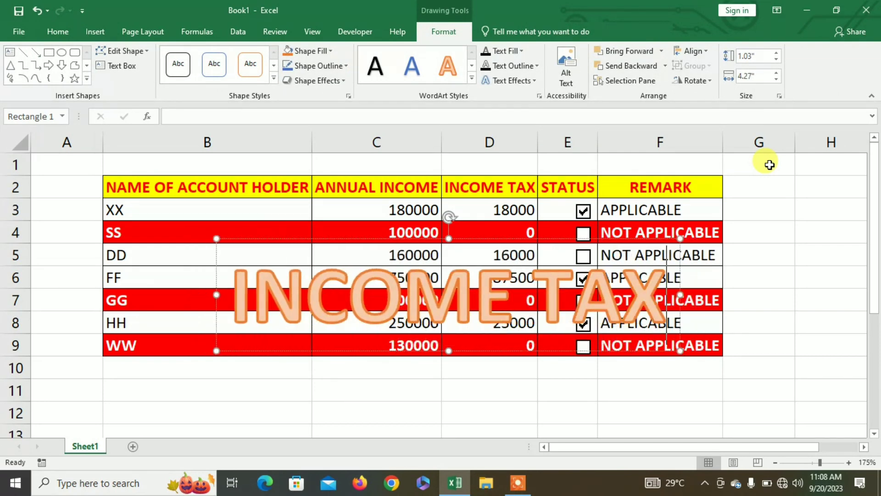
pyautogui.write(' CALC')
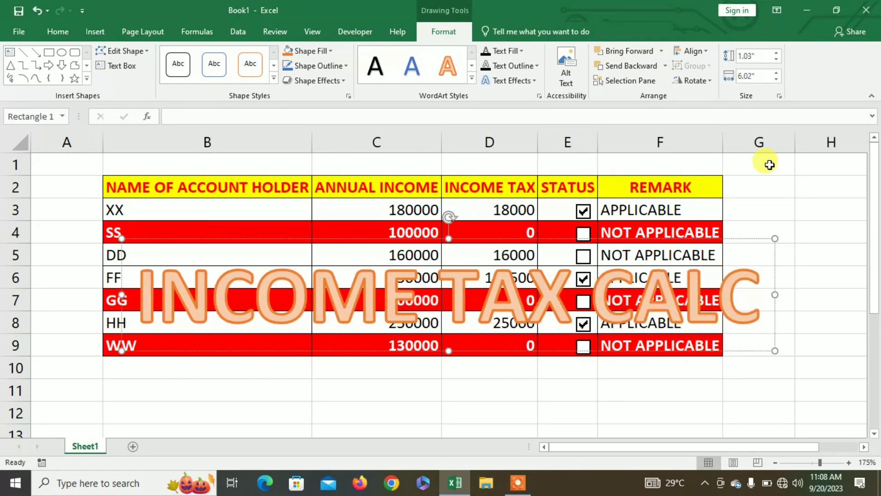
pyautogui.write('ULATION')
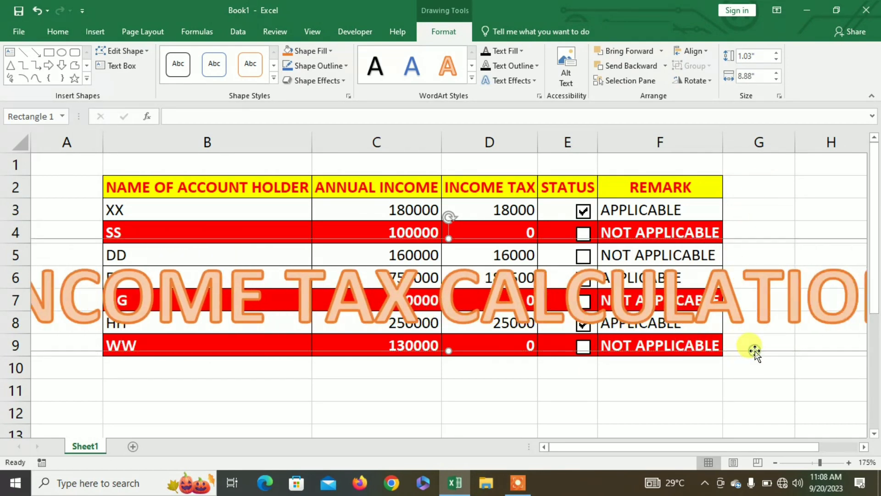
# - Shrink the WordArt title's text until its box is about 5.35" wide, and place it below the table over rows 10 to 12
pyautogui.hotkey('ctrl', 'shift', ',')
pyautogui.hotkey('ctrl', 'shift', ',')
pyautogui.hotkey('ctrl', 'shift', ',')
pyautogui.hotkey('ctrl', 'shift', ',')
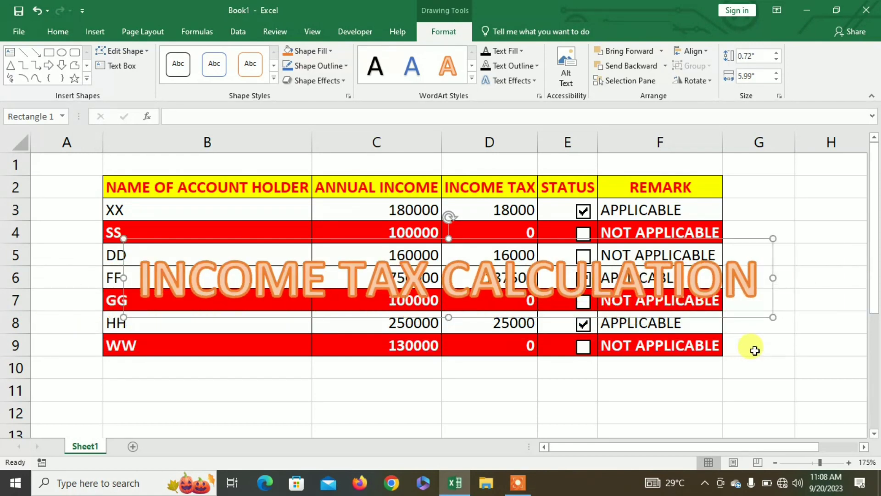
pyautogui.hotkey('ctrl', 'shift', ',')
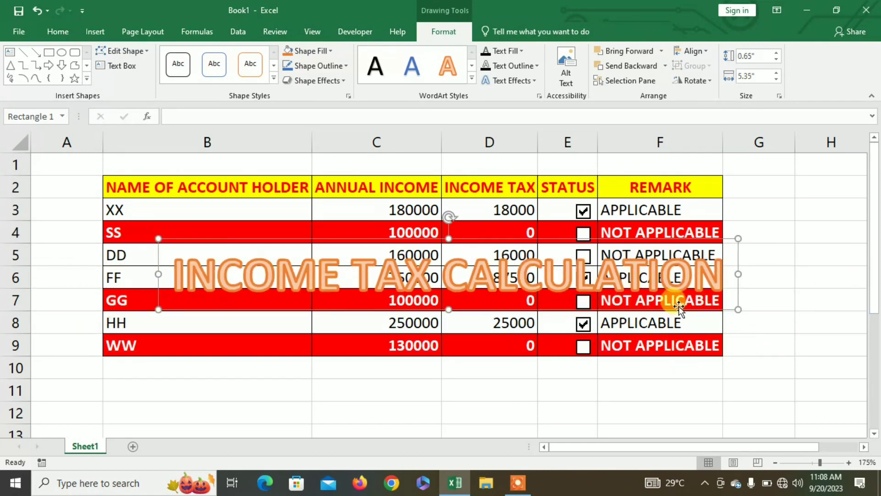
pyautogui.moveTo(680, 308); pyautogui.dragTo(649, 417)
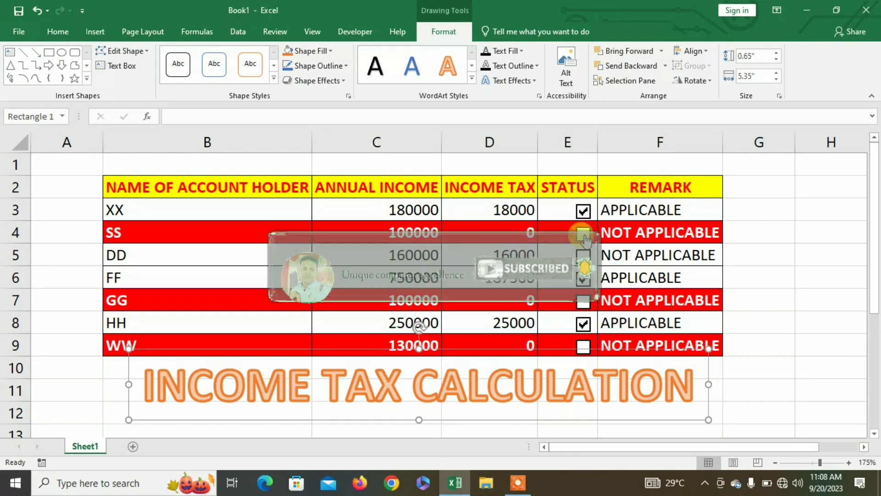
# - Toggle the STATUS check box in the SS row on and back off
pyautogui.click(583, 233)
pyautogui.click(583, 233)
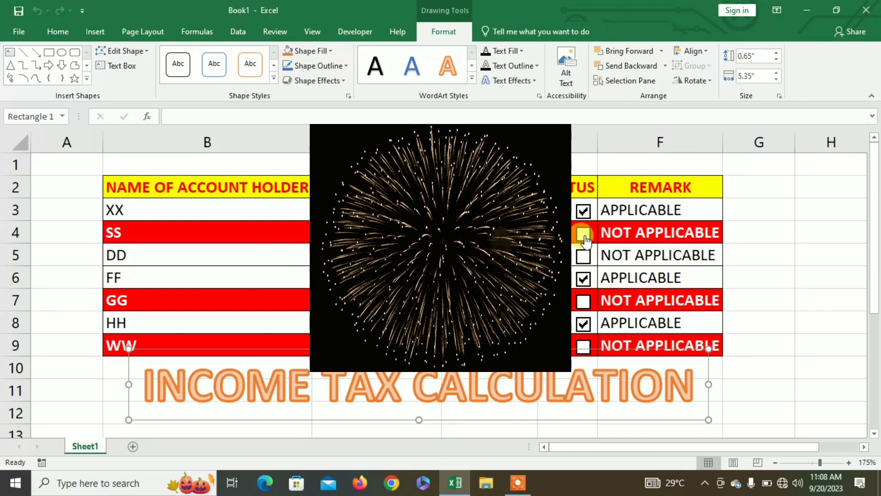